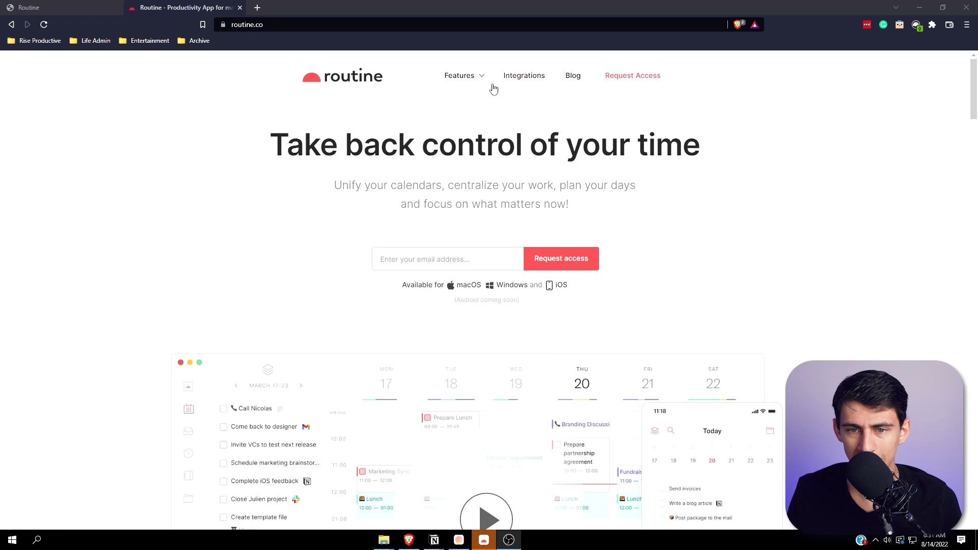
# Open the Routine website's Integrations page in a separate tab and look over the site's home page
pyautogui.middleClick(507, 76)
pyautogui.click(280, 7)
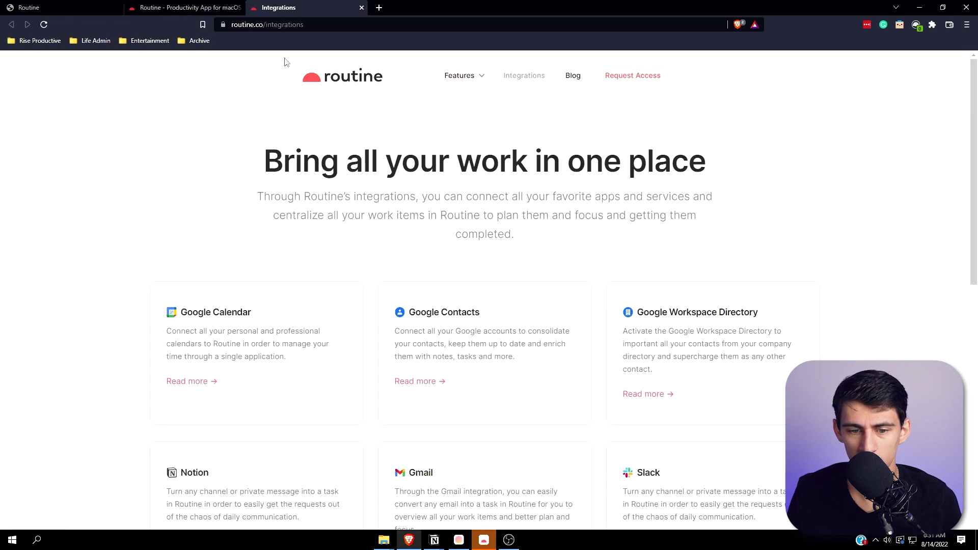
pyautogui.hotkey('ctrl', 'shift', 'Tab')
pyautogui.scroll(-5, 301, 216)
pyautogui.scroll(2, 297, 264)
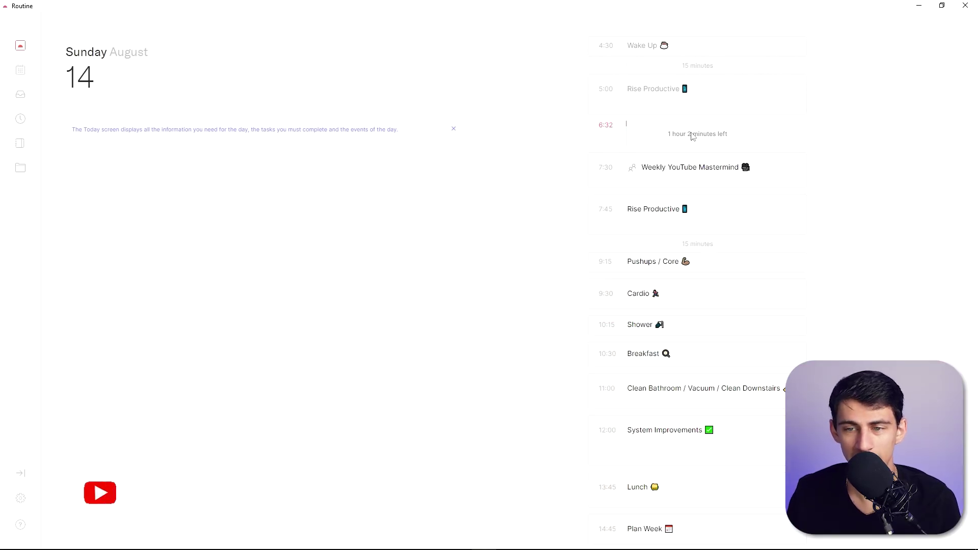
# Look through the weekly planner for August 8 - 14 in the Routine desktop app
pyautogui.hotkey('ctrl', '2')
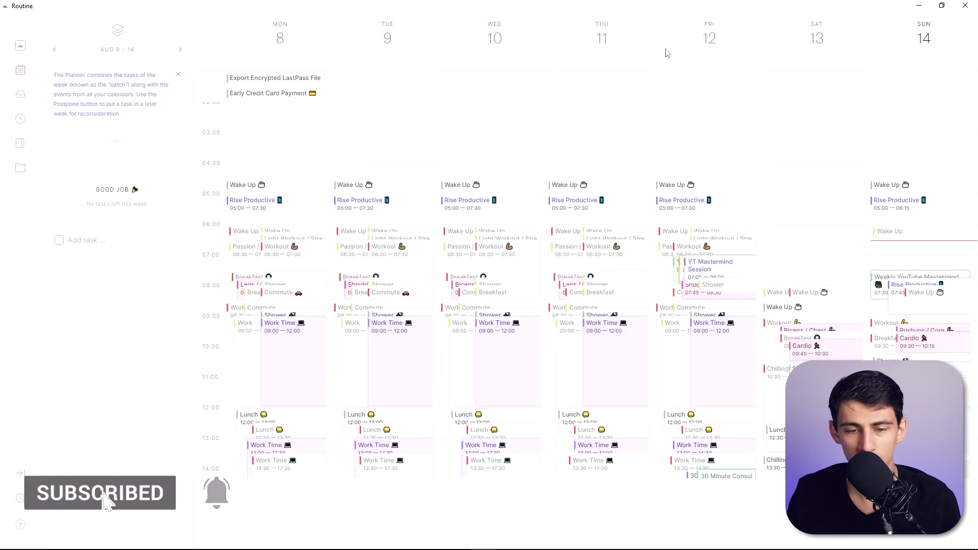
pyautogui.scroll(-1, 472, 148)
pyautogui.scroll(2, 398, 193)
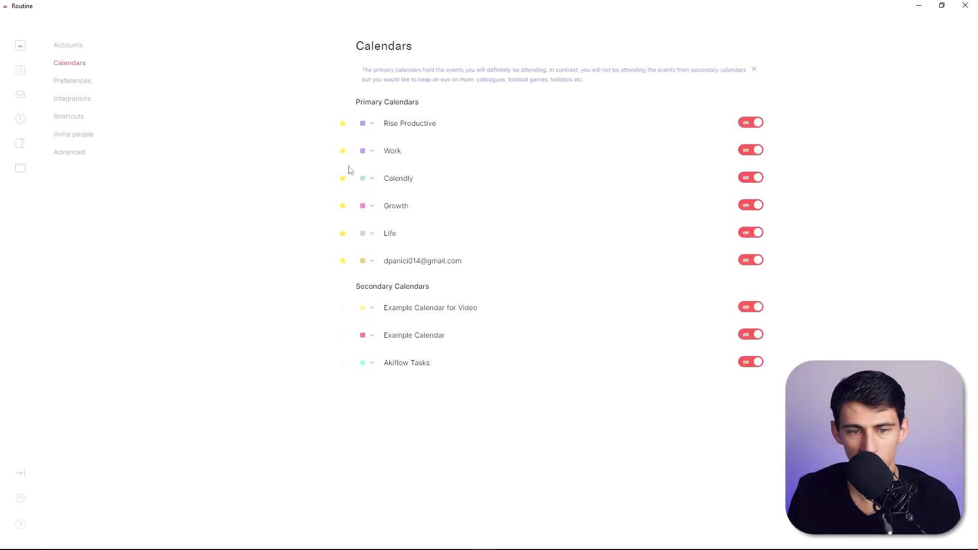
# Turn off the Example Calendar for Video, Example Calendar, Akiflow Tasks and e-mail-named primary calendars
pyautogui.click(372, 153)
pyautogui.click(372, 153)
pyautogui.click(756, 308)
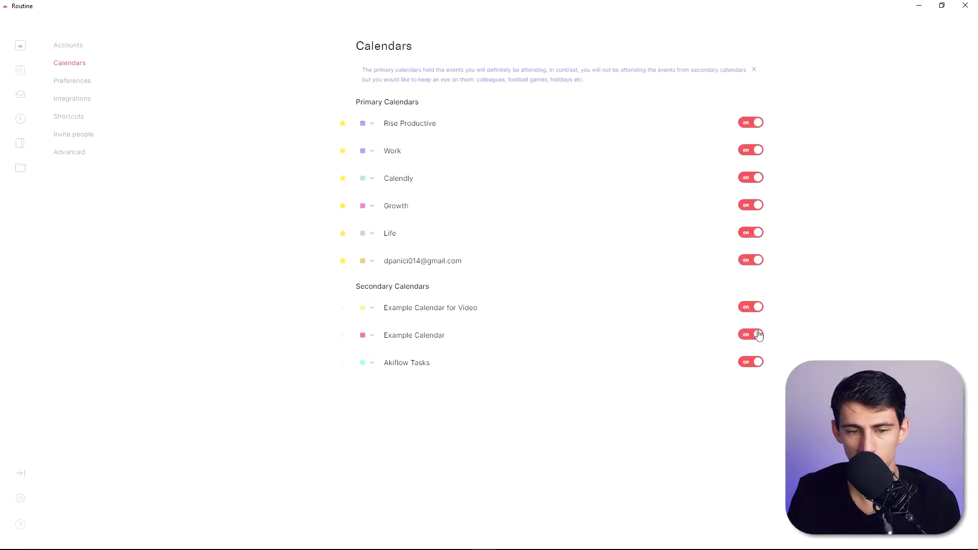
pyautogui.click(756, 335)
pyautogui.click(756, 362)
pyautogui.click(759, 261)
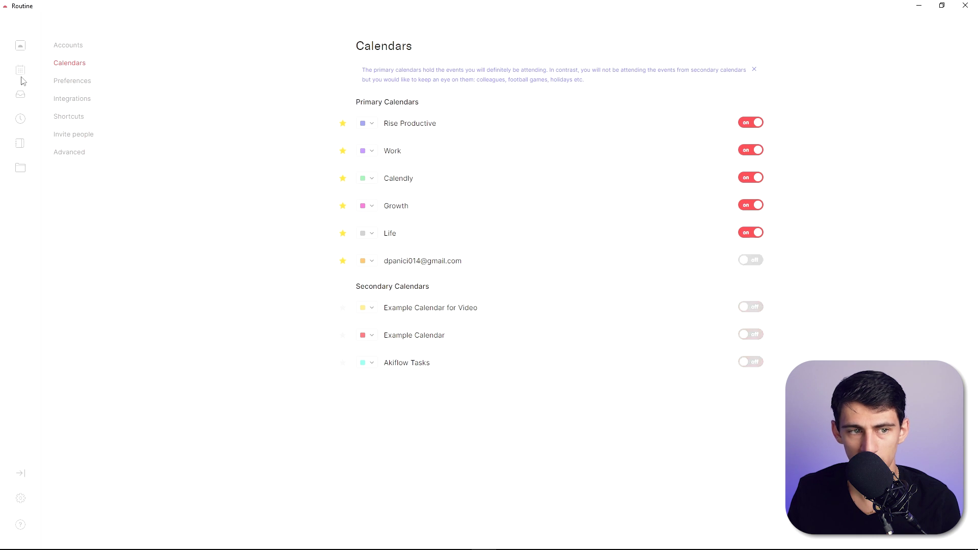
# In the weekly planner, move Sunday the 14th's first Rise Productive block to 06:00–07:15 and its Wake Up event to 05:30
pyautogui.click(22, 76)
pyautogui.scroll(-1, 608, 239)
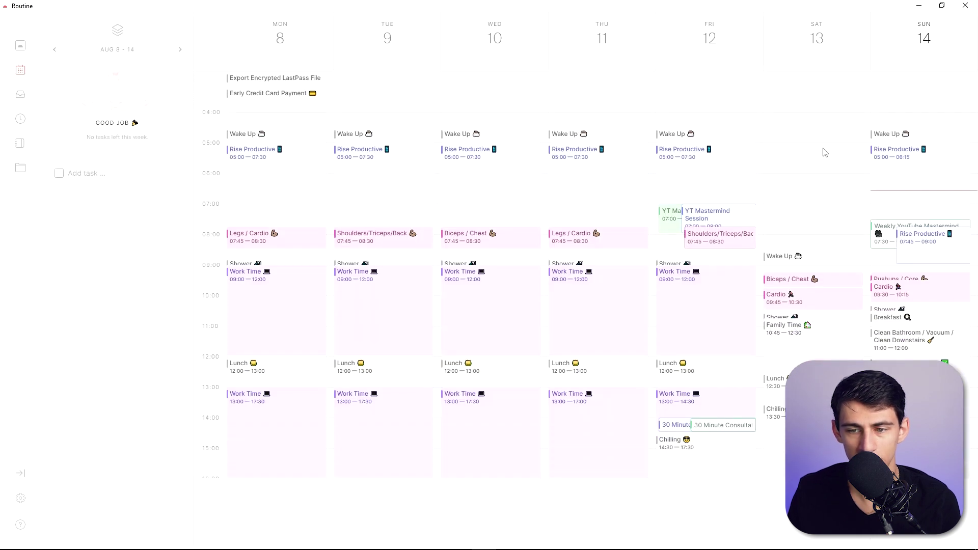
pyautogui.scroll(1, 712, 223)
pyautogui.click(900, 229)
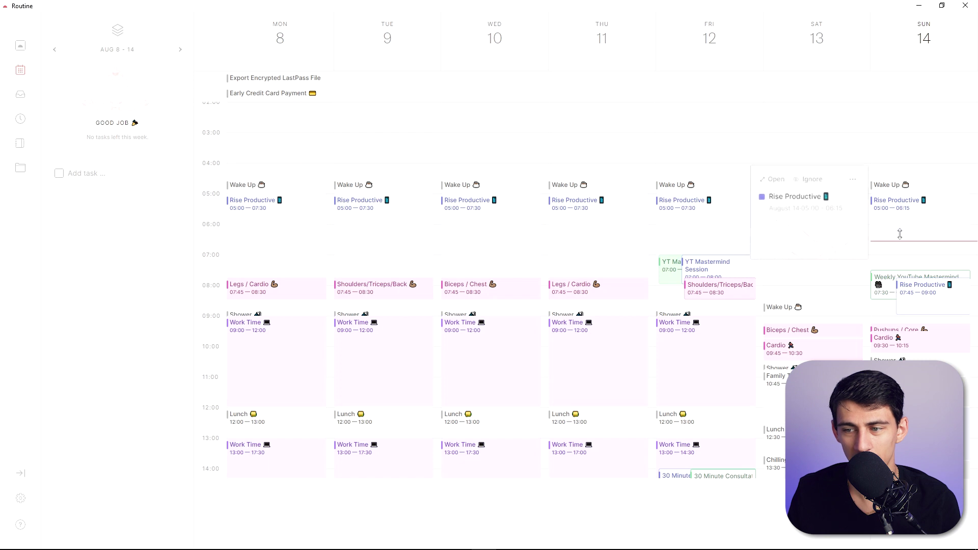
pyautogui.moveTo(903, 215); pyautogui.dragTo(910, 246)
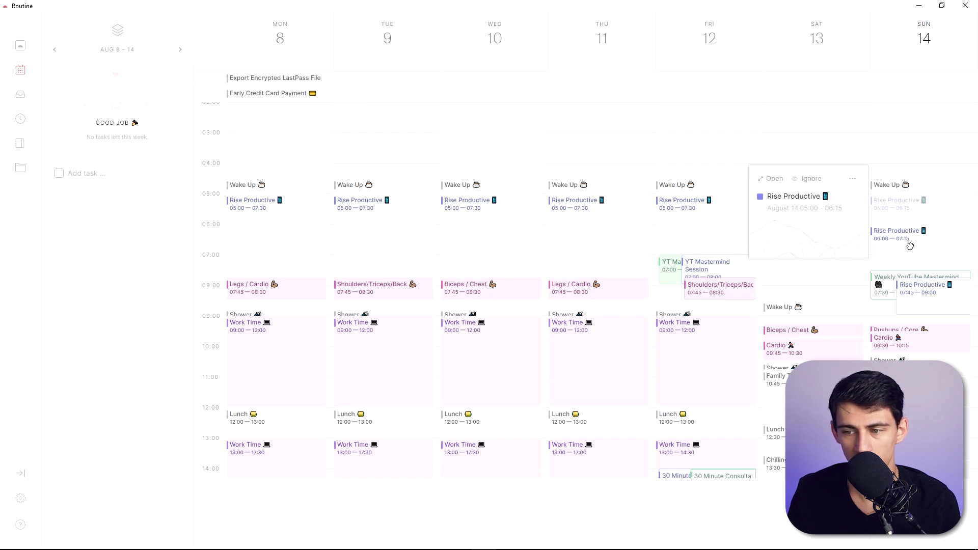
pyautogui.moveTo(901, 205)
pyautogui.mouseDown()
pyautogui.moveTo(899, 188)
pyautogui.moveTo(903, 216)
pyautogui.mouseUp()
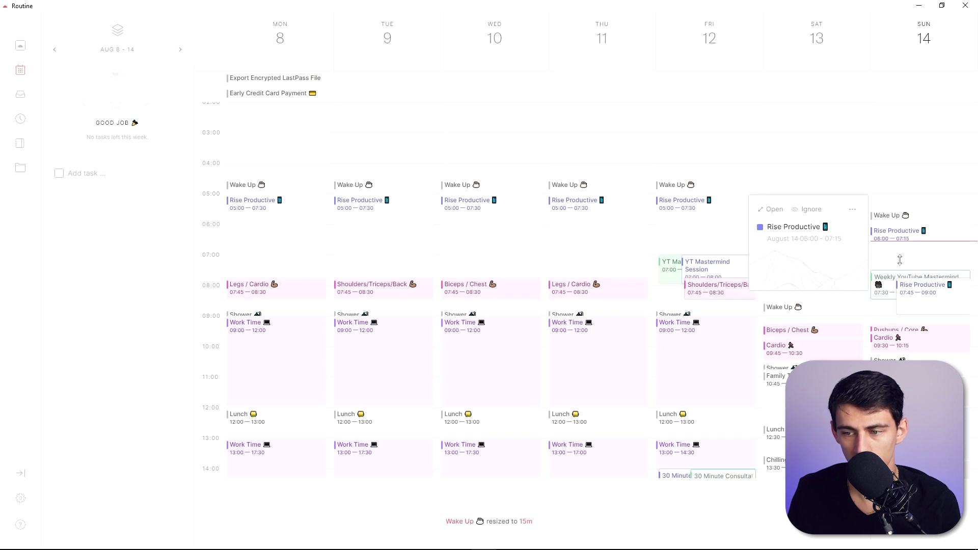
# Extend Sunday's 06:00 Rise Productive block to 07:30 and reschedule the 07:45 one to 08:30–09:15
pyautogui.moveTo(900, 262); pyautogui.dragTo(904, 266)
pyautogui.moveTo(914, 314)
pyautogui.mouseDown()
pyautogui.moveTo(918, 300)
pyautogui.moveTo(918, 311)
pyautogui.mouseUp()
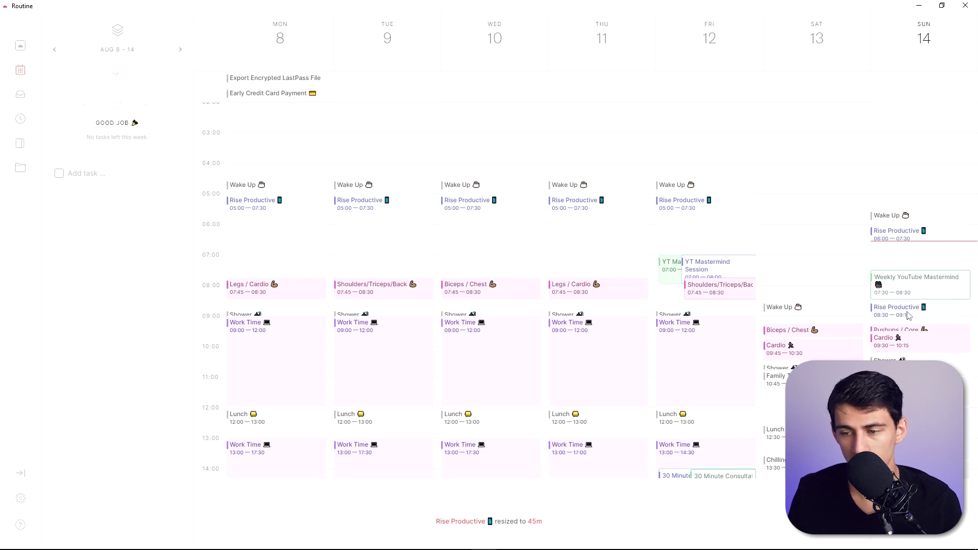
# Apply the Summary & Action Items template to Sunday's 8:30am Rise Productive event, mark it complete and reopen it
pyautogui.click(907, 315)
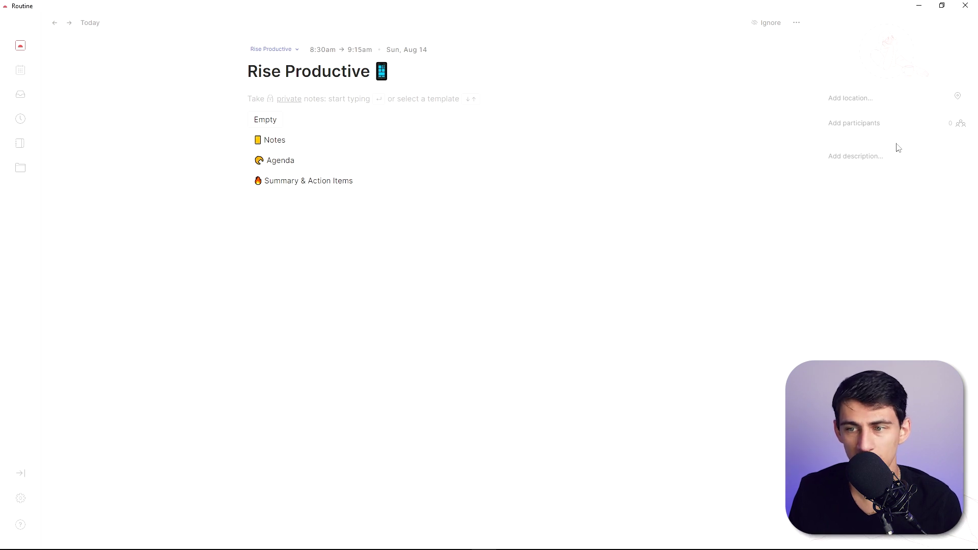
pyautogui.click(865, 97)
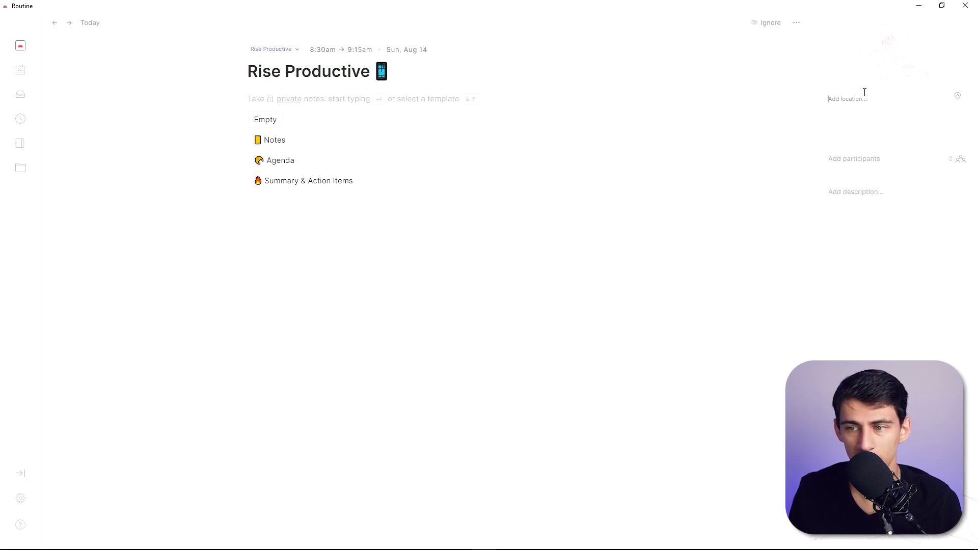
pyautogui.click(851, 159)
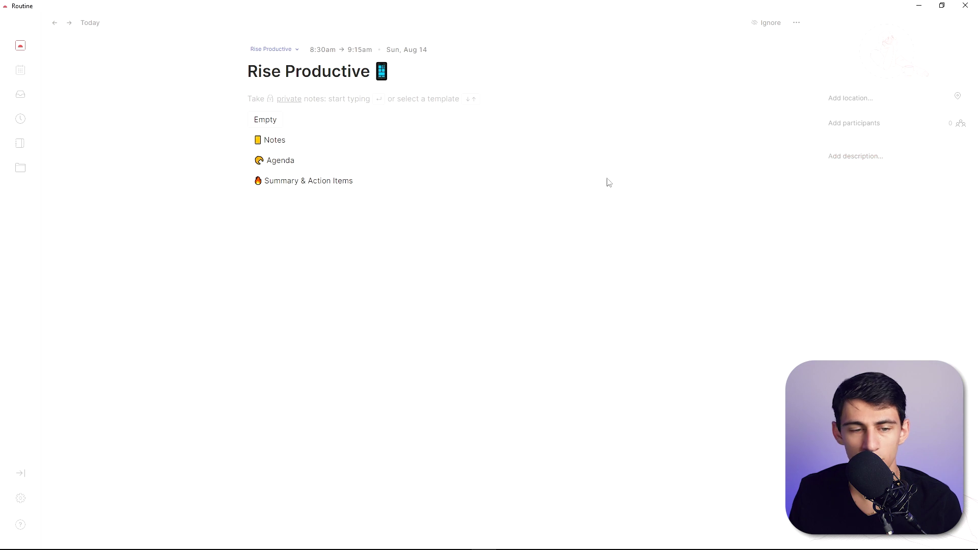
pyautogui.click(285, 182)
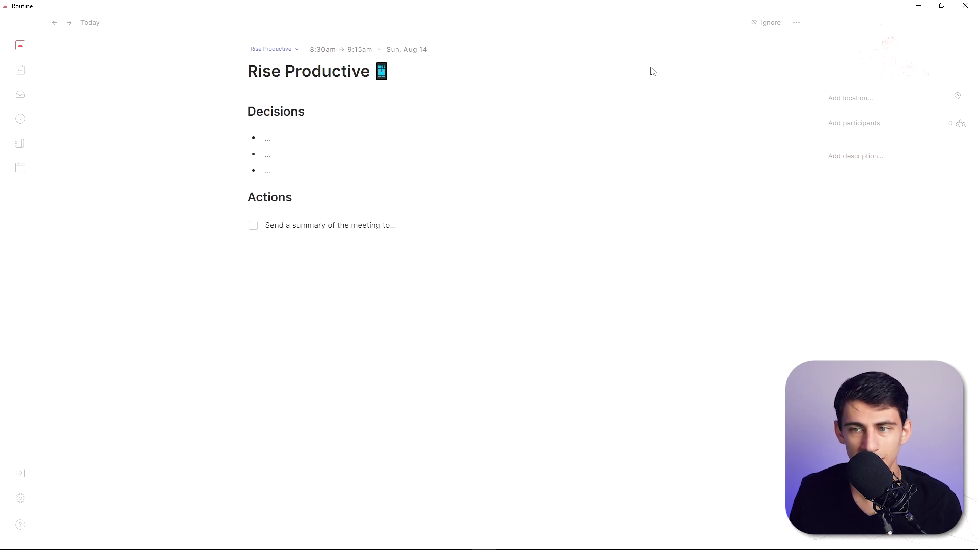
pyautogui.click(796, 23)
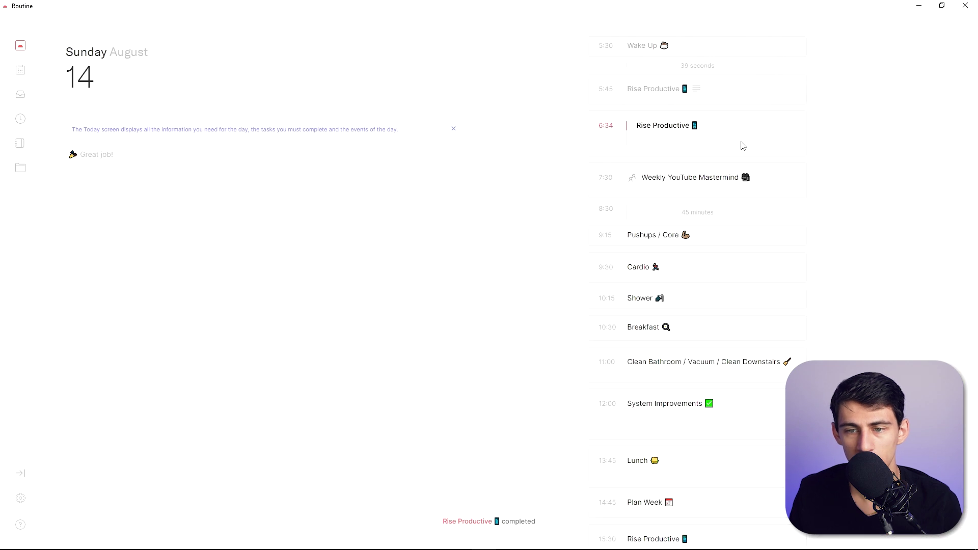
pyautogui.click(701, 155)
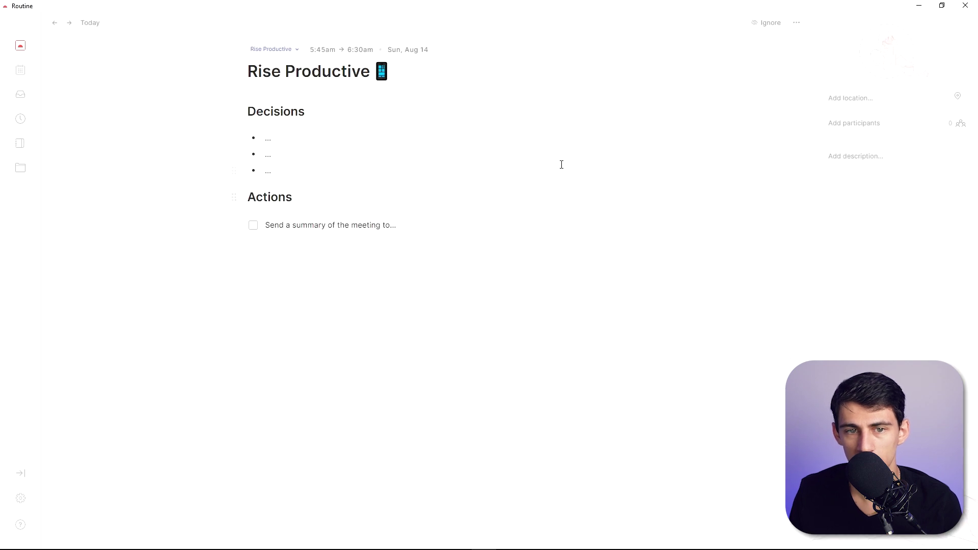
# Move Sunday's 1h 30m Rise Productive block to 9:30am–11:00am in the planner and mark it complete
pyautogui.click(21, 71)
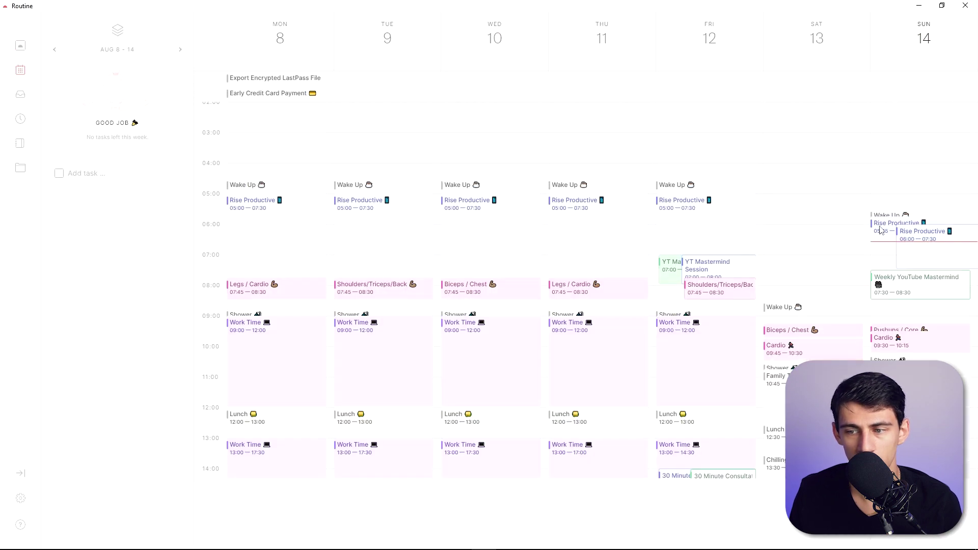
pyautogui.moveTo(883, 229); pyautogui.dragTo(907, 364)
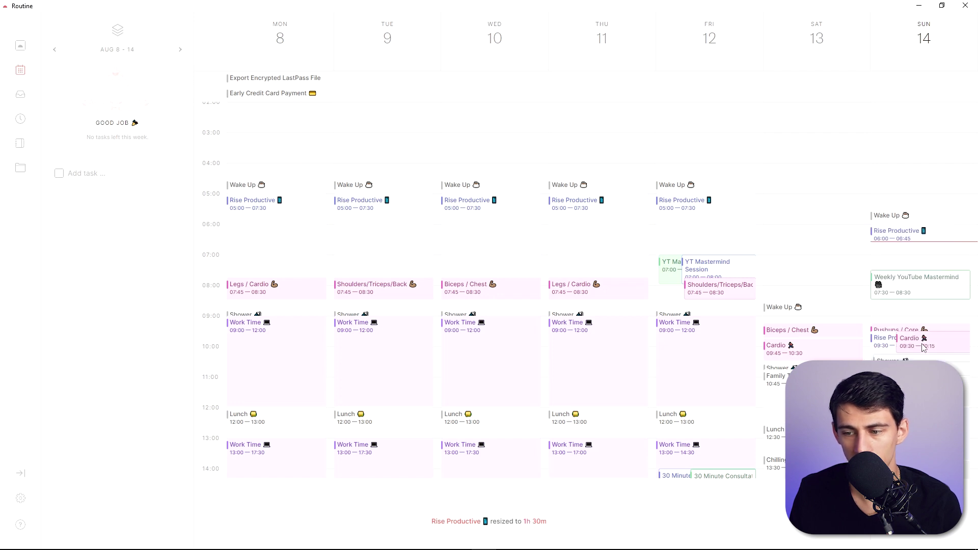
pyautogui.click(881, 347)
pyautogui.click(796, 24)
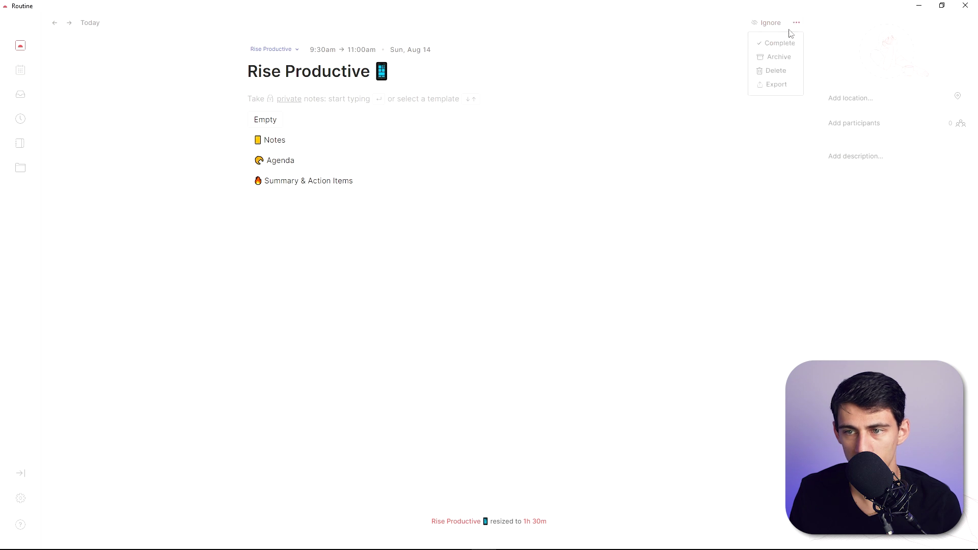
pyautogui.click(780, 43)
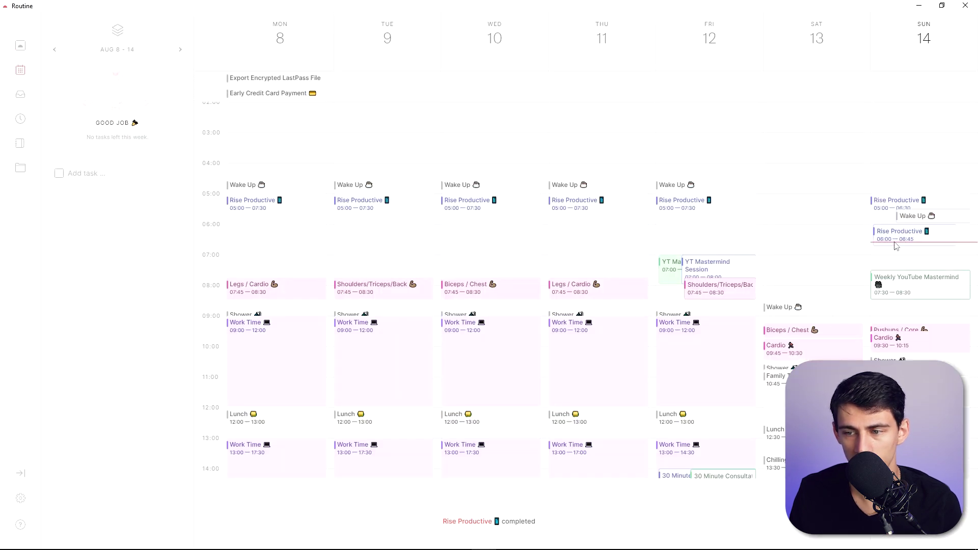
# Resize Sunday's 06:00 Rise Productive block to 1h 30m and open the Google Meet call from the Weekly YouTube Mastermind event
pyautogui.moveTo(896, 244); pyautogui.dragTo(897, 269)
pyautogui.click(900, 287)
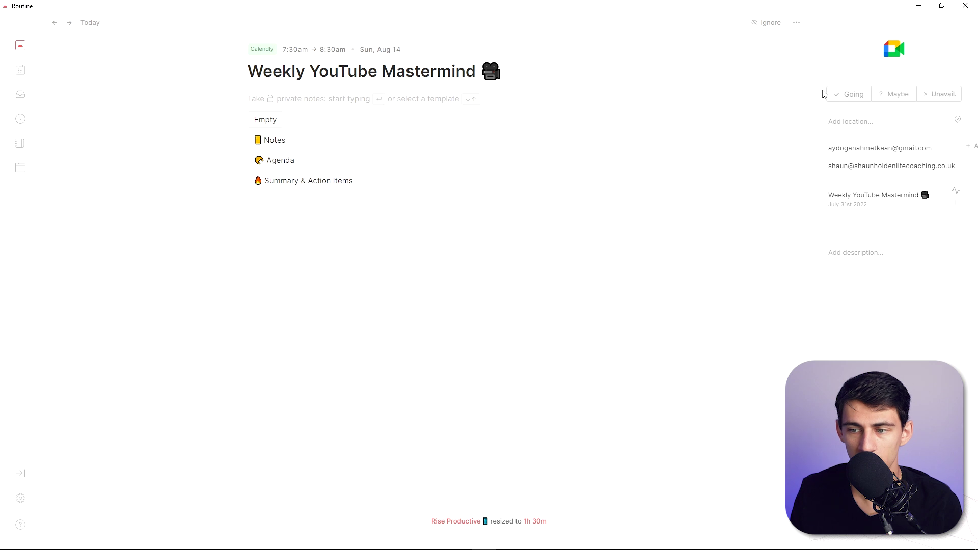
pyautogui.click(901, 63)
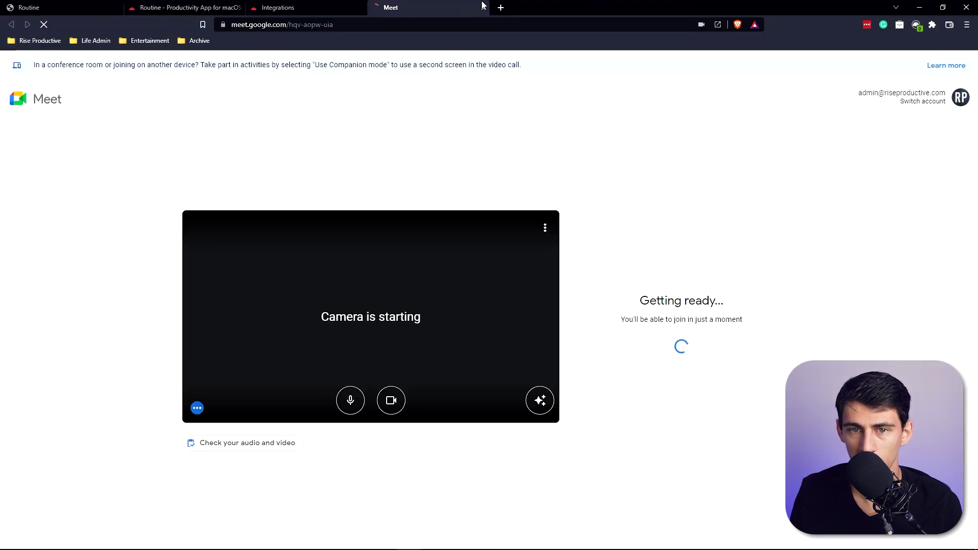
pyautogui.click(316, 7)
pyautogui.hotkey('alt', 'Tab')
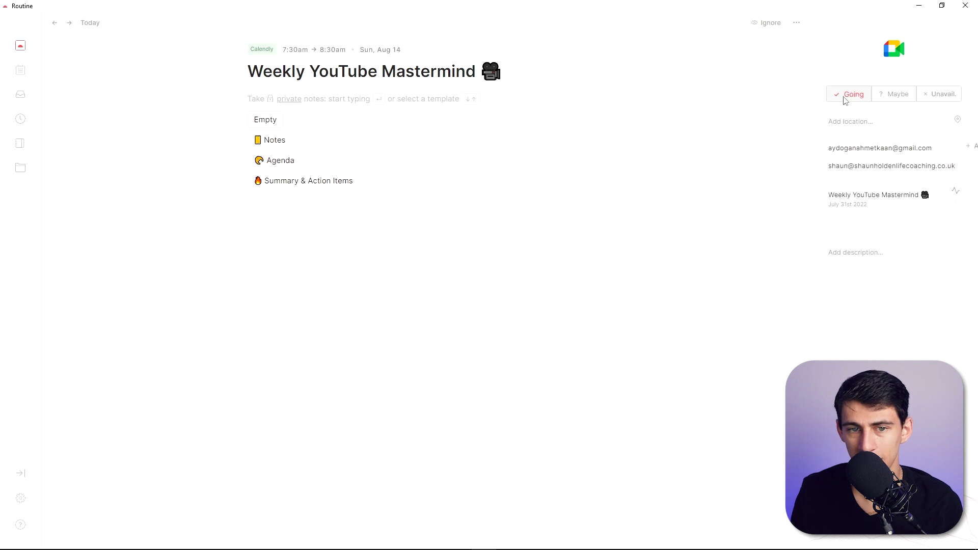
# Start an empty note in the Weekly YouTube Mastermind event and examine the available block commands
pyautogui.click(372, 188)
pyautogui.write('/')
pyautogui.press('BackSpace')
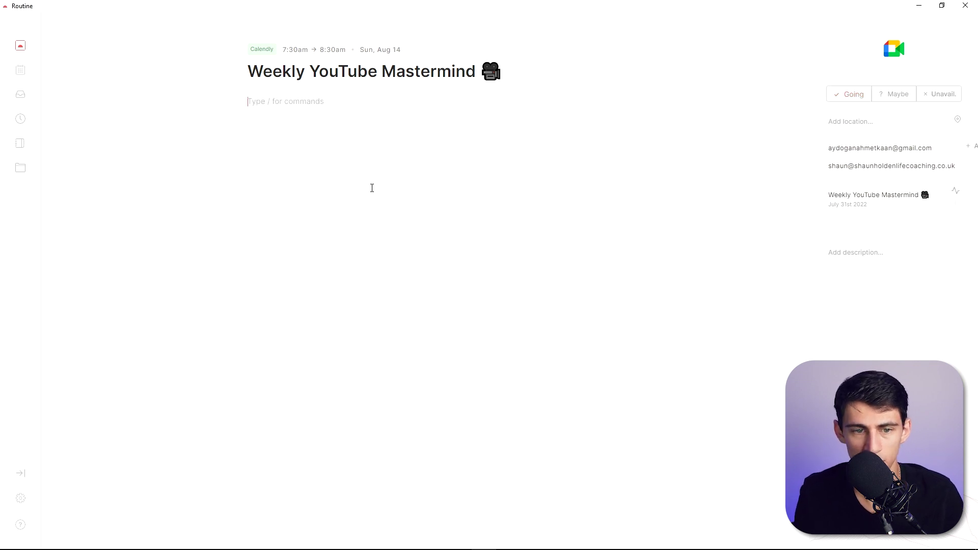
pyautogui.write('/')
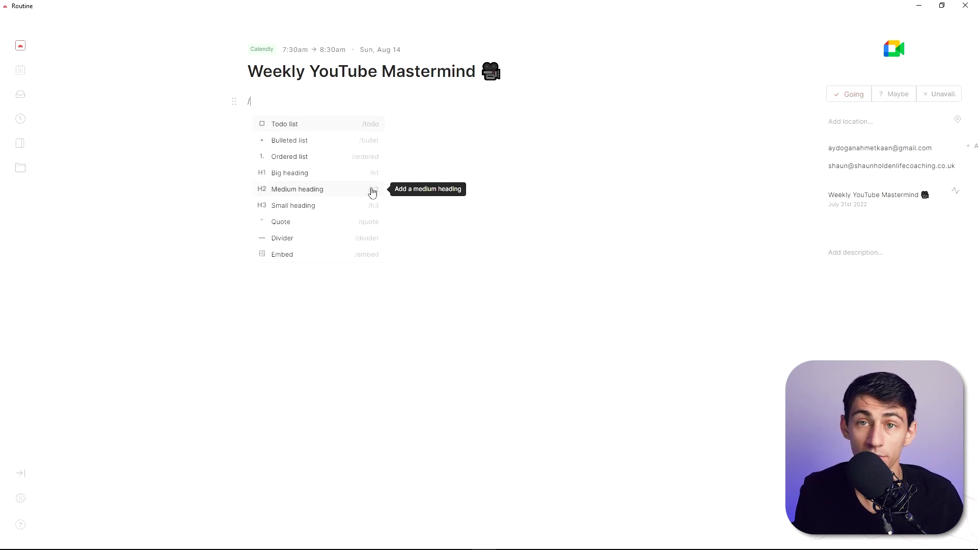
pyautogui.press('BackSpace')
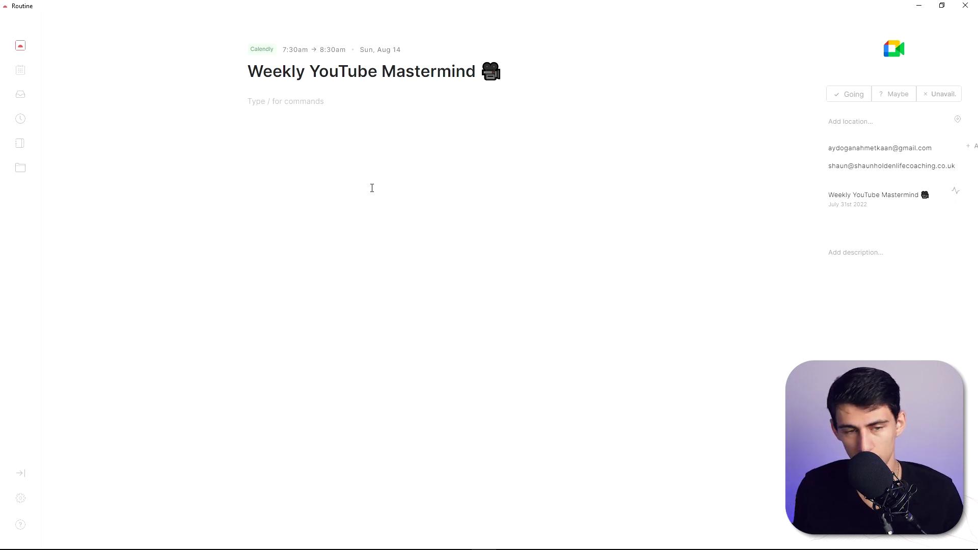
# Search the note's block commands for the bulleted list and the todo list
pyautogui.write('/bul')
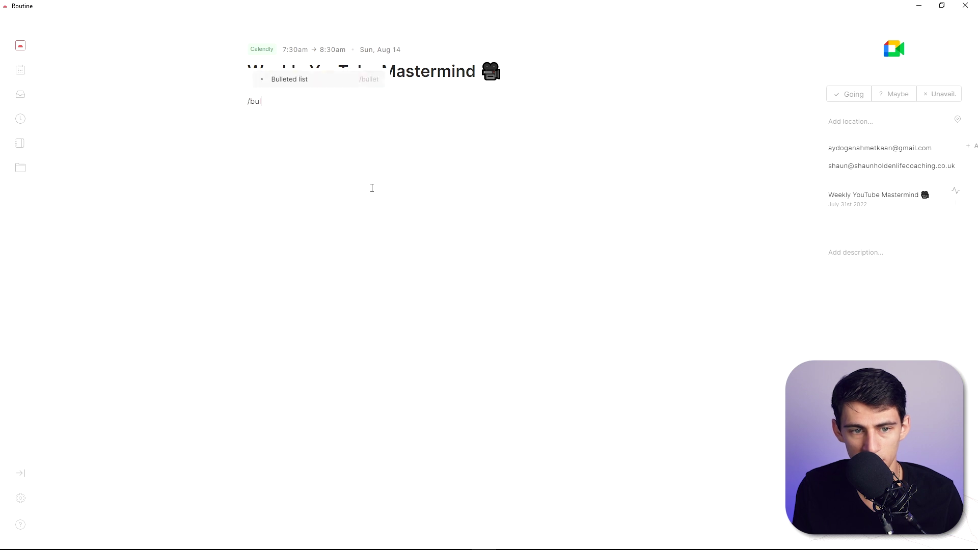
pyautogui.press('BackSpace')
pyautogui.press('BackSpace')
pyautogui.press('BackSpace')
pyautogui.write('to')
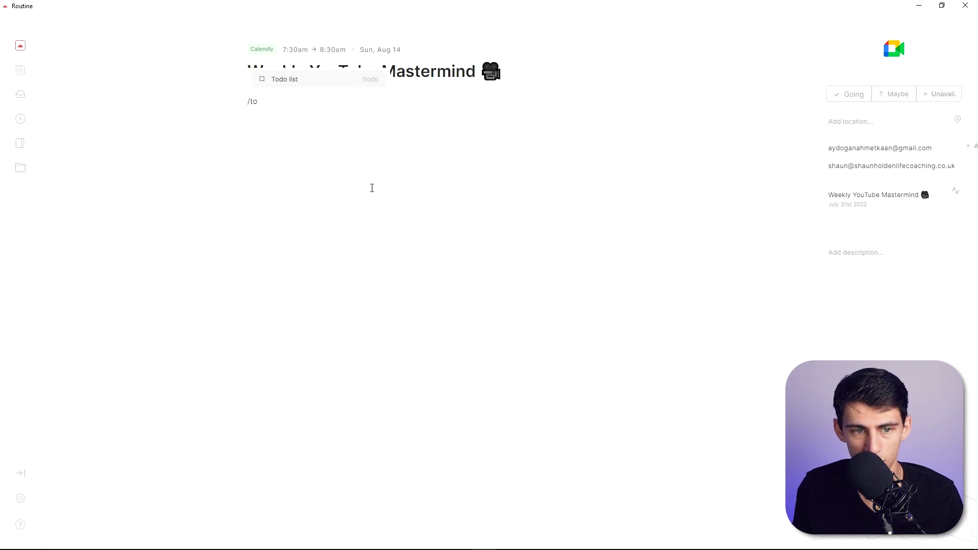
pyautogui.press('BackSpace')
pyautogui.press('BackSpace')
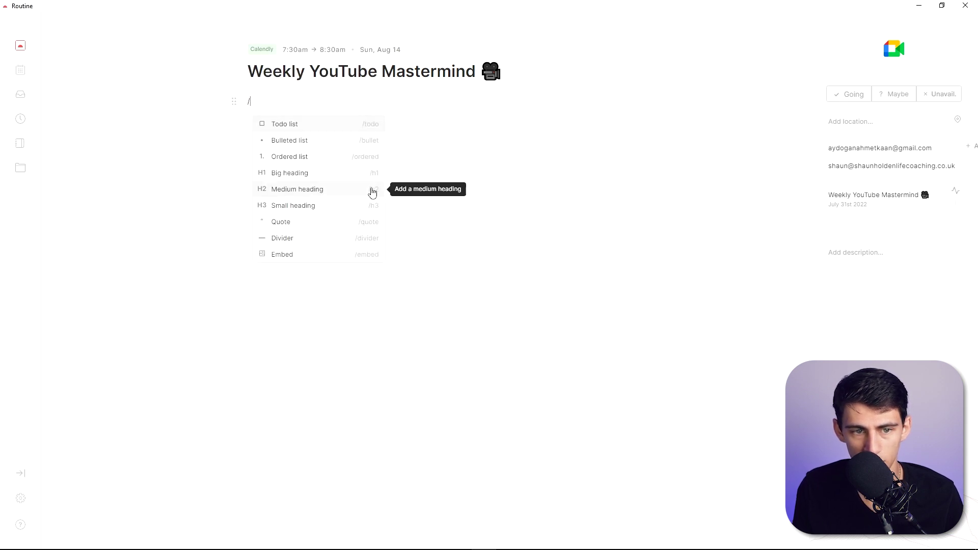
# Insert a divider in the Weekly YouTube Mastermind note and remove it again
pyautogui.click(300, 240)
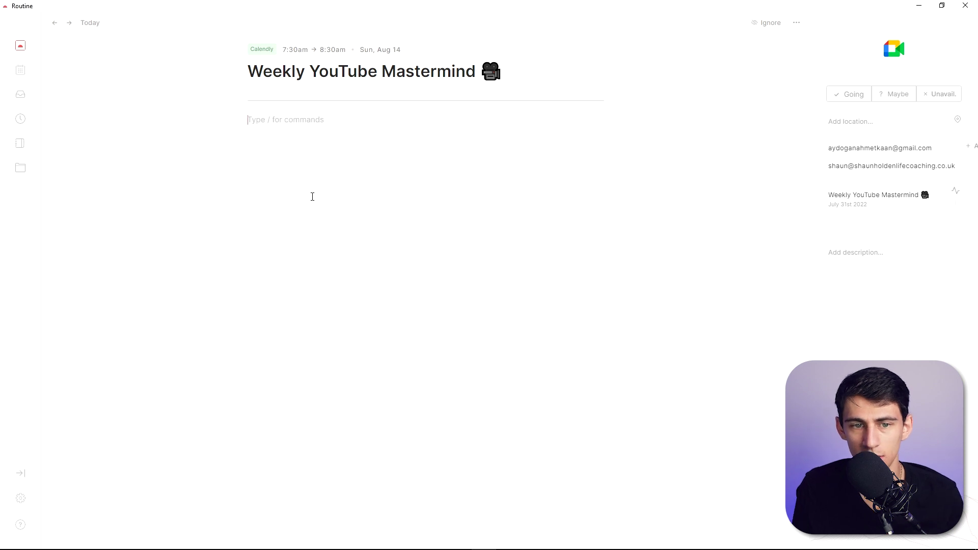
pyautogui.press('BackSpace')
pyautogui.press('BackSpace')
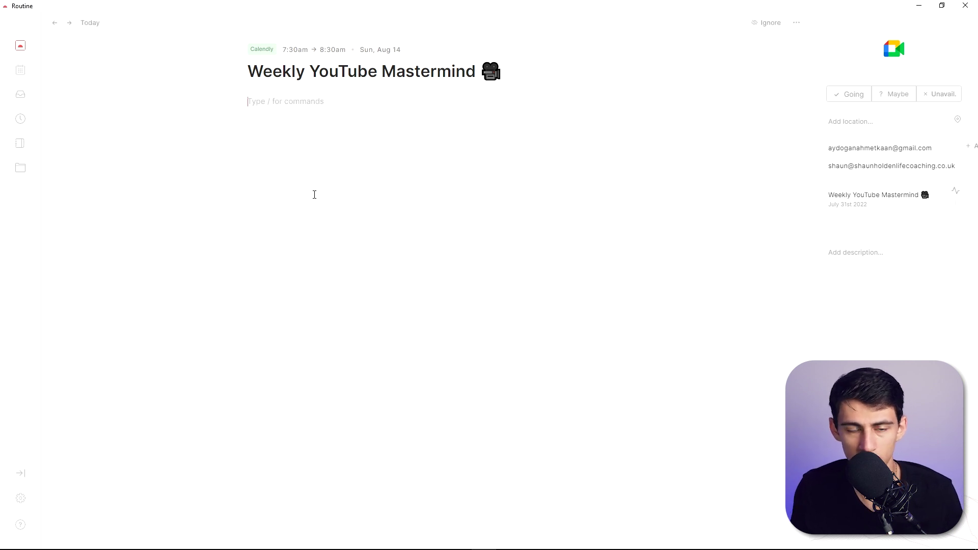
# Insert an Embed block in the Weekly YouTube Mastermind note
pyautogui.write('/t')
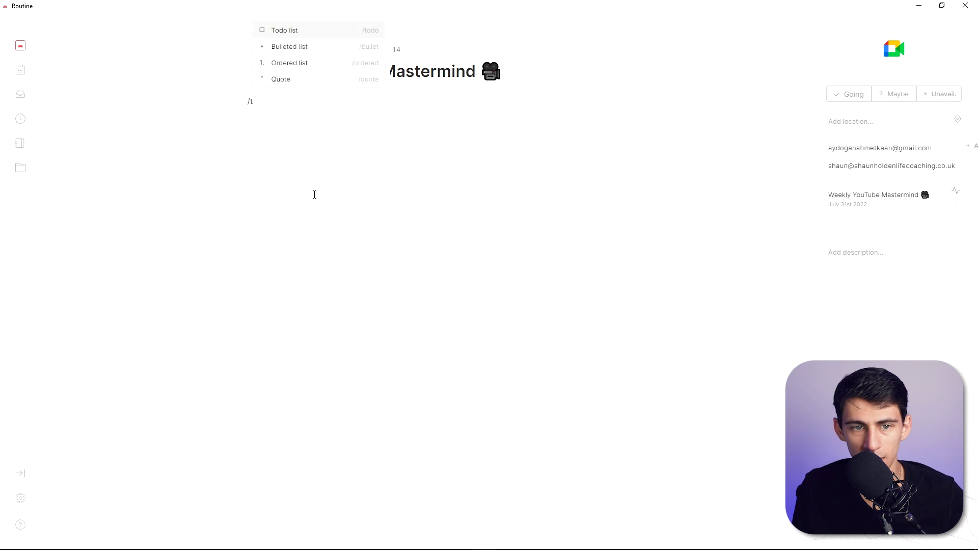
pyautogui.press('BackSpace')
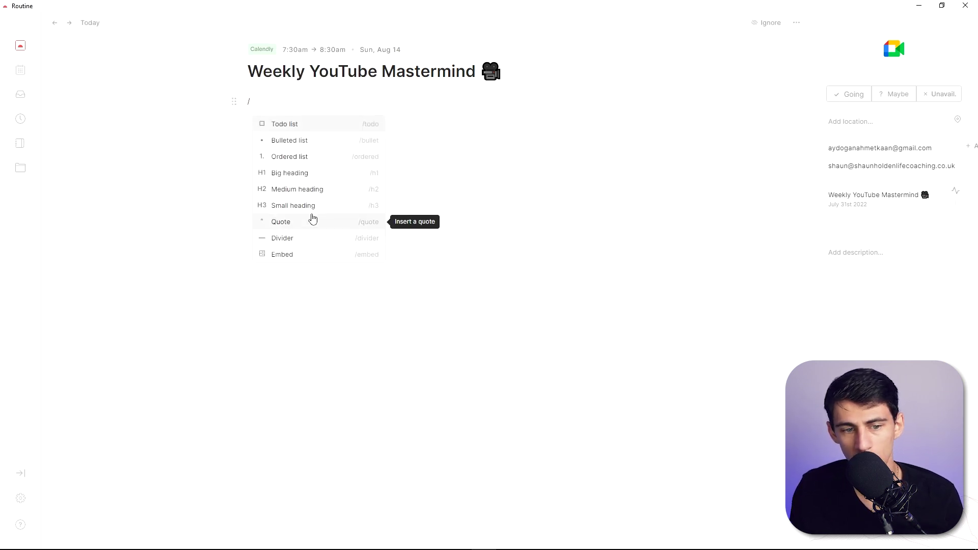
pyautogui.click(308, 256)
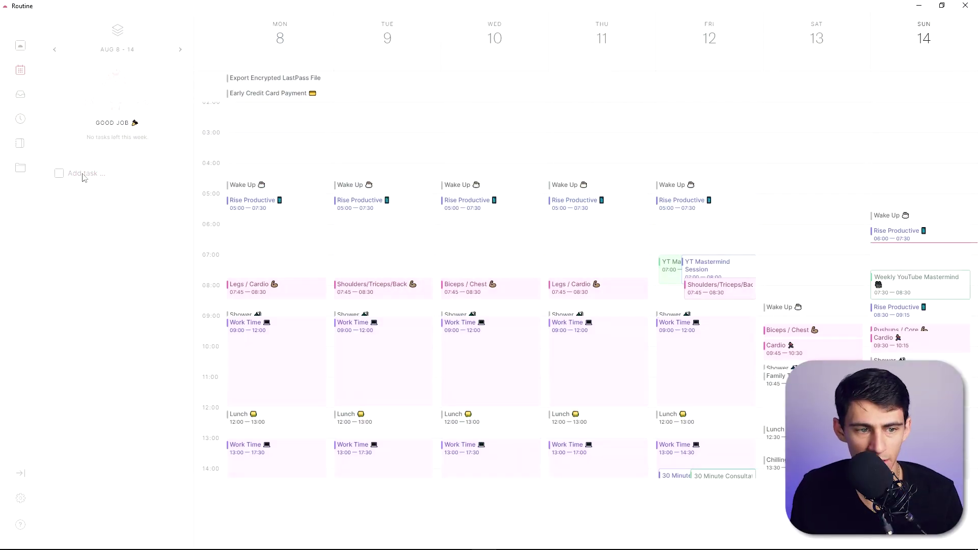
# Add the task "Buy Giardinera" to the Aug 8 - 14 week's task list
pyautogui.write('Buy Giardinera')
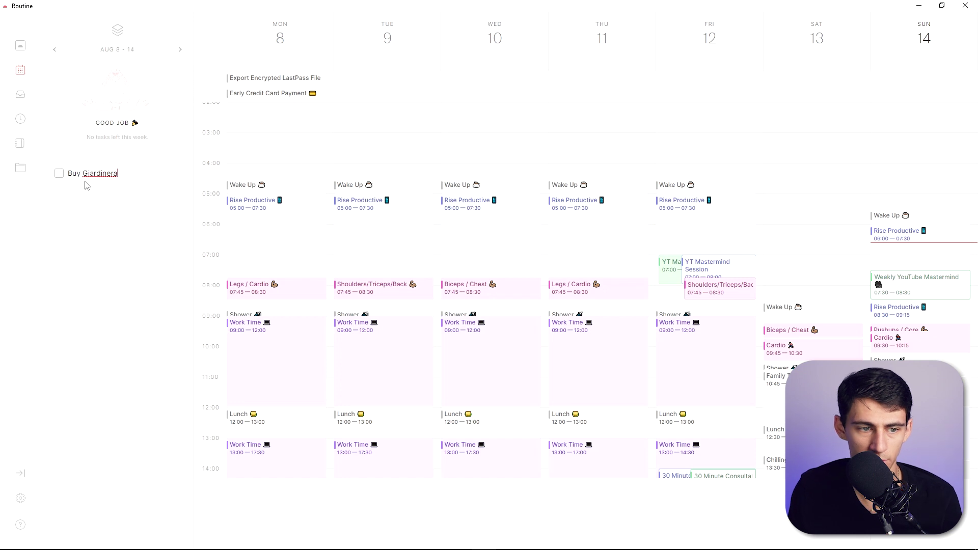
pyautogui.doubleClick(93, 174)
pyautogui.press('Return')
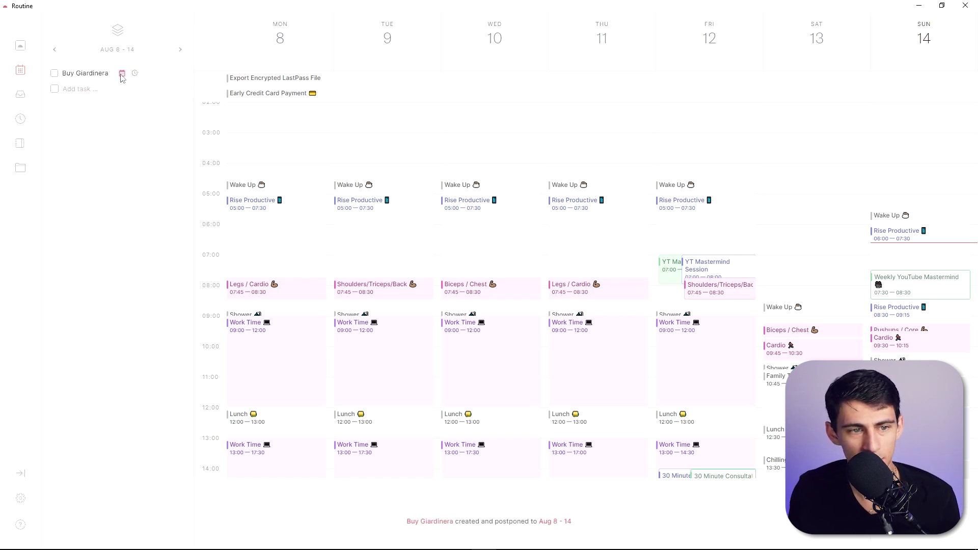
# Schedule the Buy Giardinera task for today, Sunday, Aug 14th
pyautogui.click(123, 73)
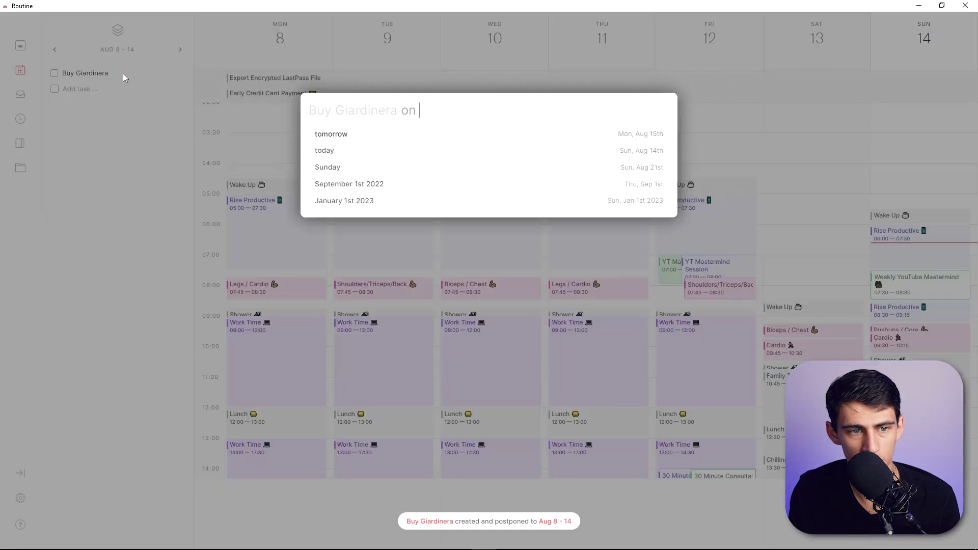
pyautogui.click(108, 158)
pyautogui.click(125, 72)
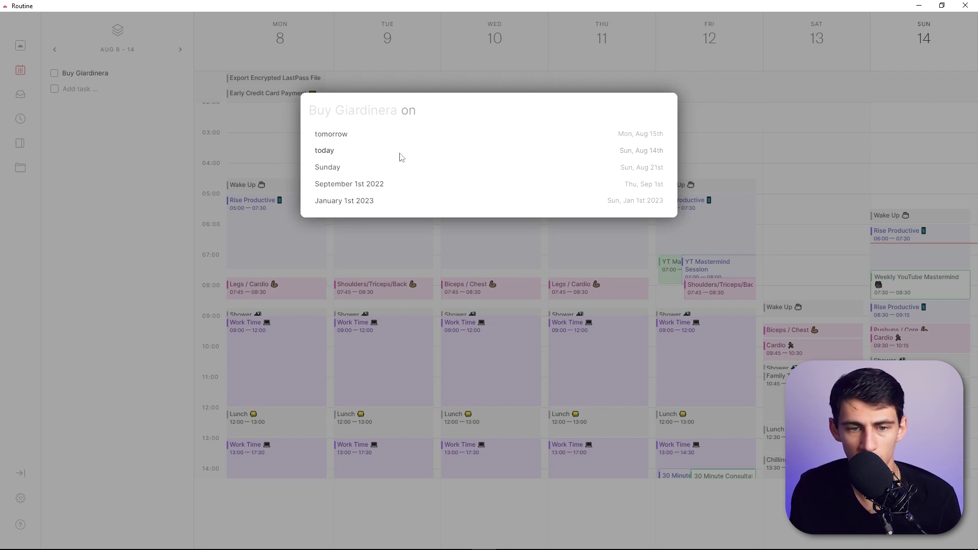
pyautogui.click(374, 149)
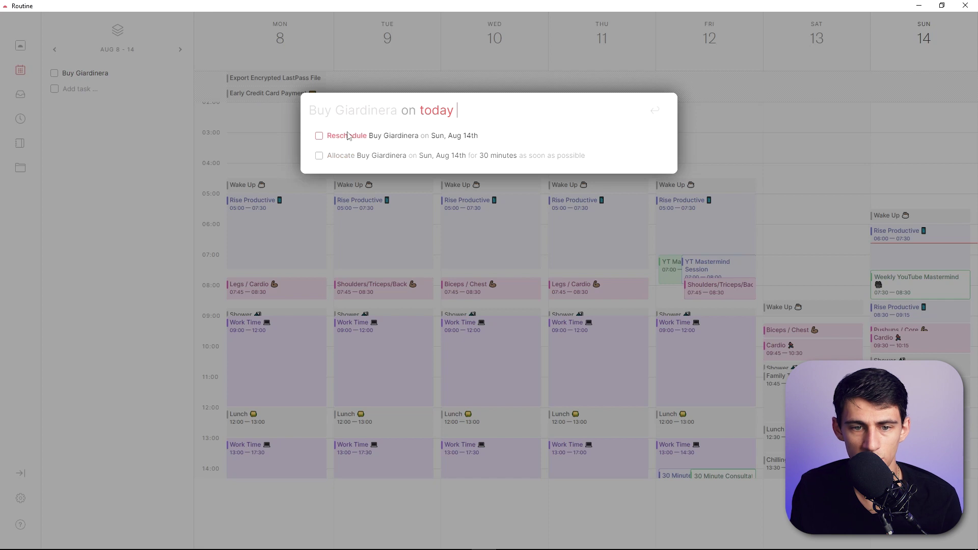
pyautogui.click(375, 156)
# Place the Buy Giardinera task at 12:00 on Sunday the 14th and mark it complete
pyautogui.scroll(-6, 378, 157)
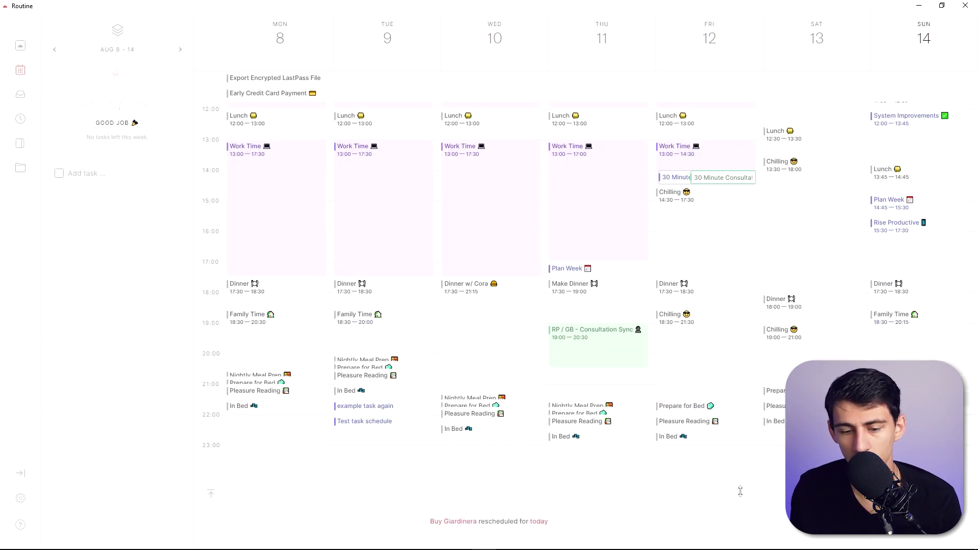
pyautogui.scroll(1, 586, 291)
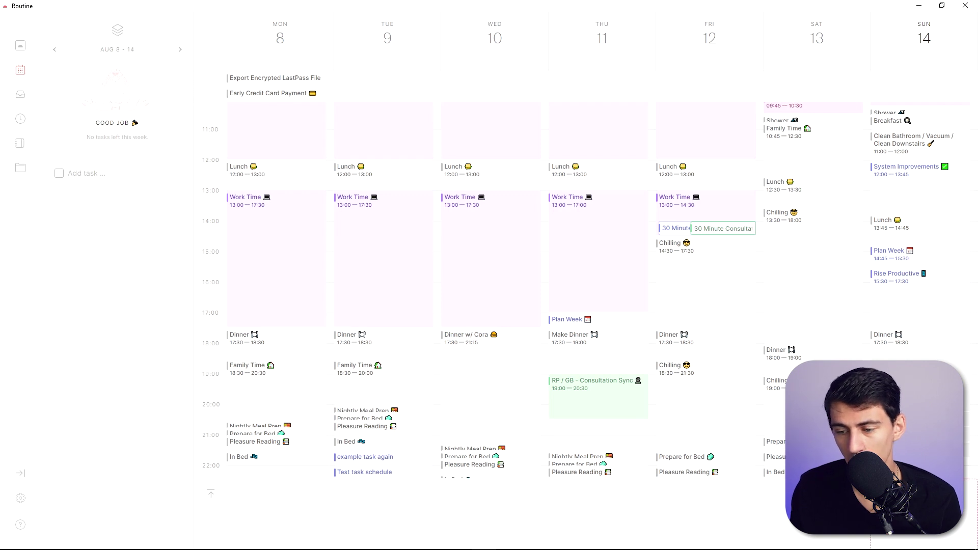
pyautogui.moveTo(915, 407); pyautogui.dragTo(913, 163)
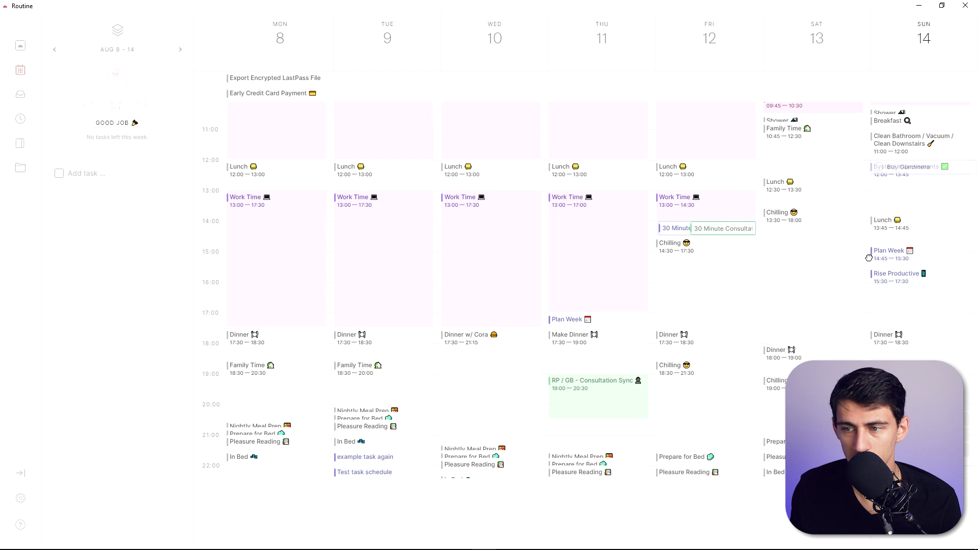
pyautogui.scroll(2, 869, 257)
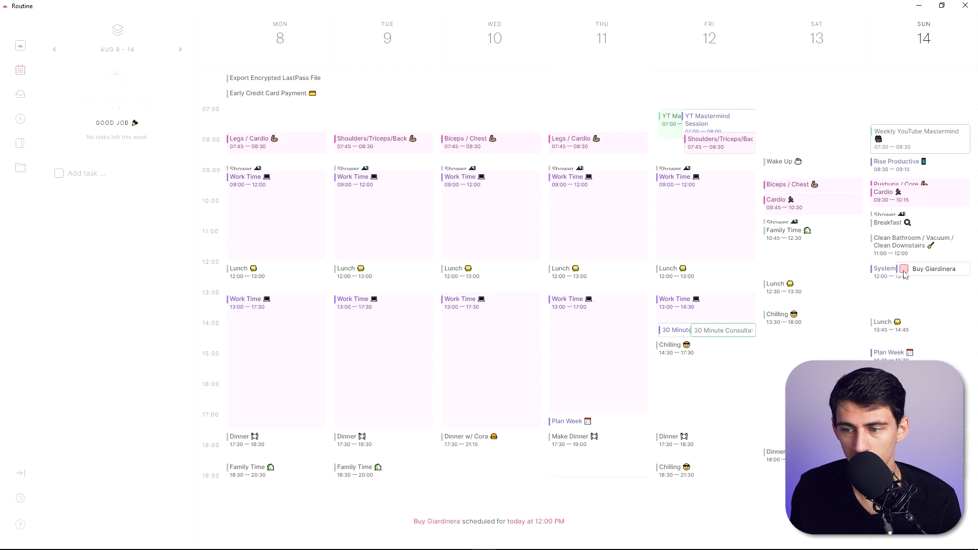
pyautogui.click(904, 270)
pyautogui.press('Delete')
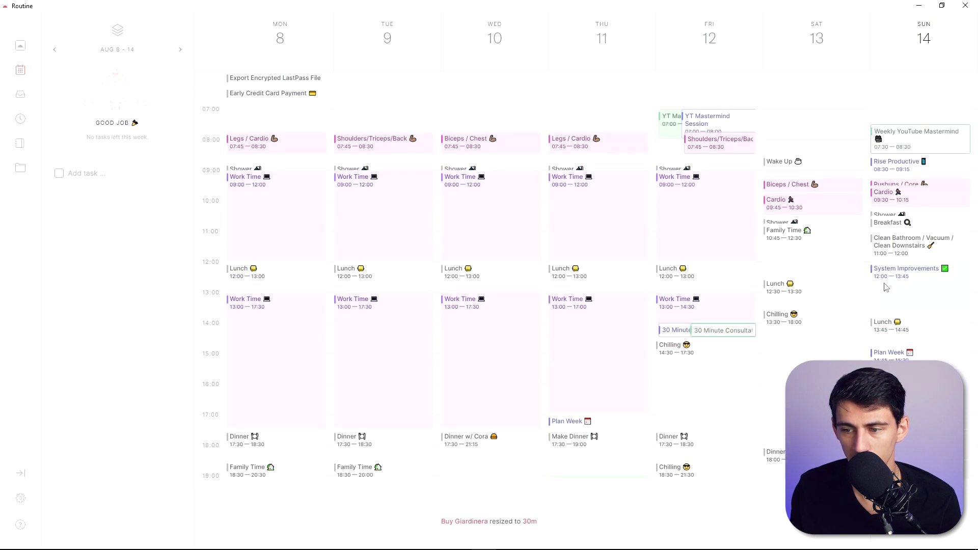
# Set the dashboard shortcut to Shift+Space in the shortcut settings
pyautogui.click(22, 500)
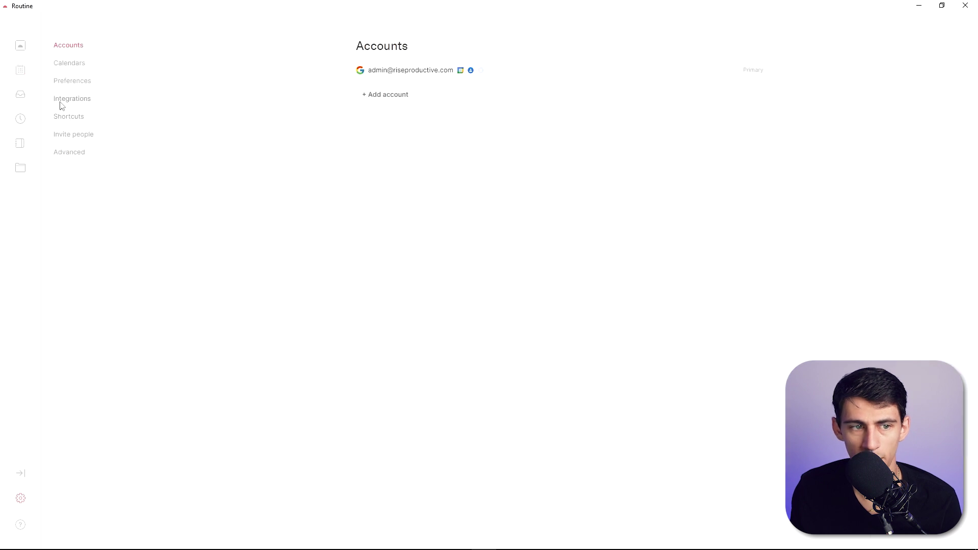
pyautogui.click(64, 117)
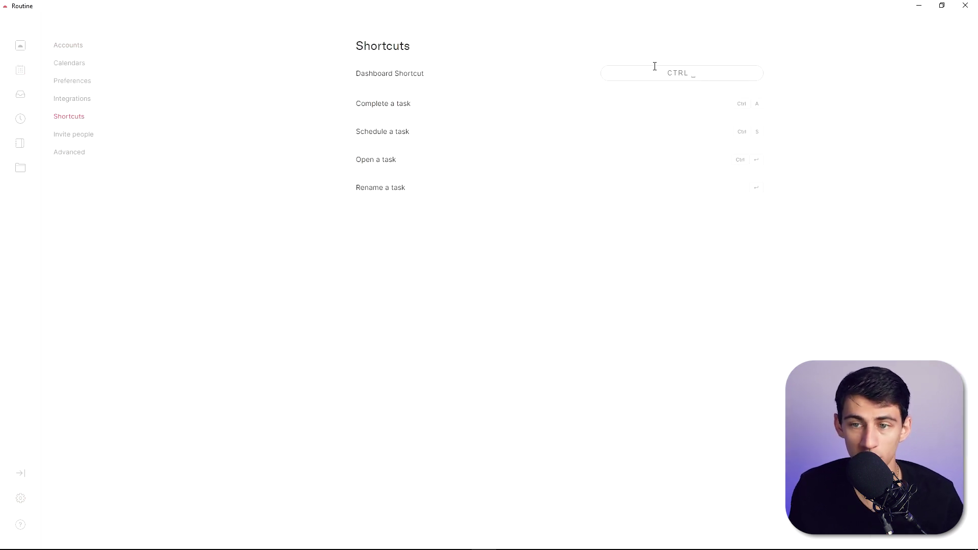
pyautogui.hotkey('ctrl', 'space')
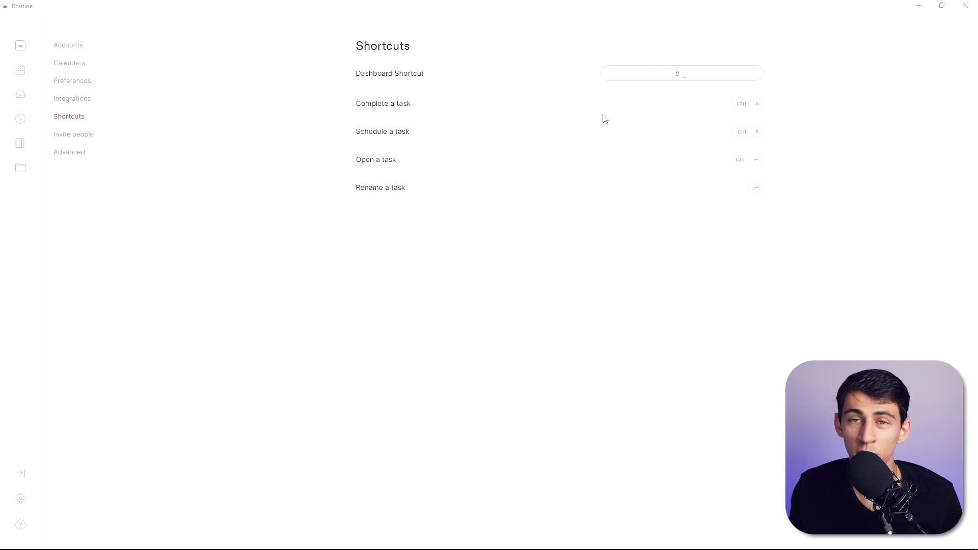
pyautogui.hotkey('shift', 'space')
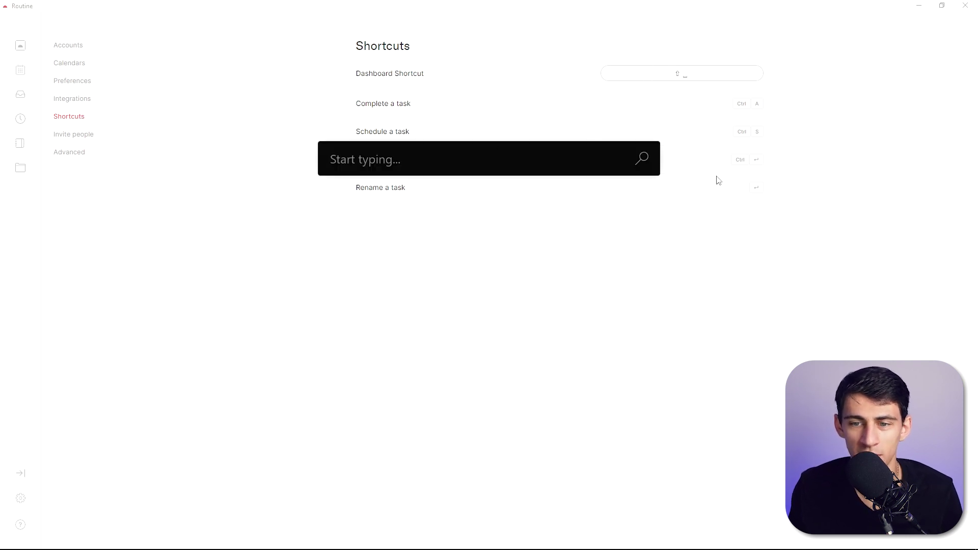
pyautogui.click(128, 202)
# Capture the task "work on youtube" into the Inbox from the dashboard and view it in the Inbox
pyautogui.hotkey('shift', 'space')
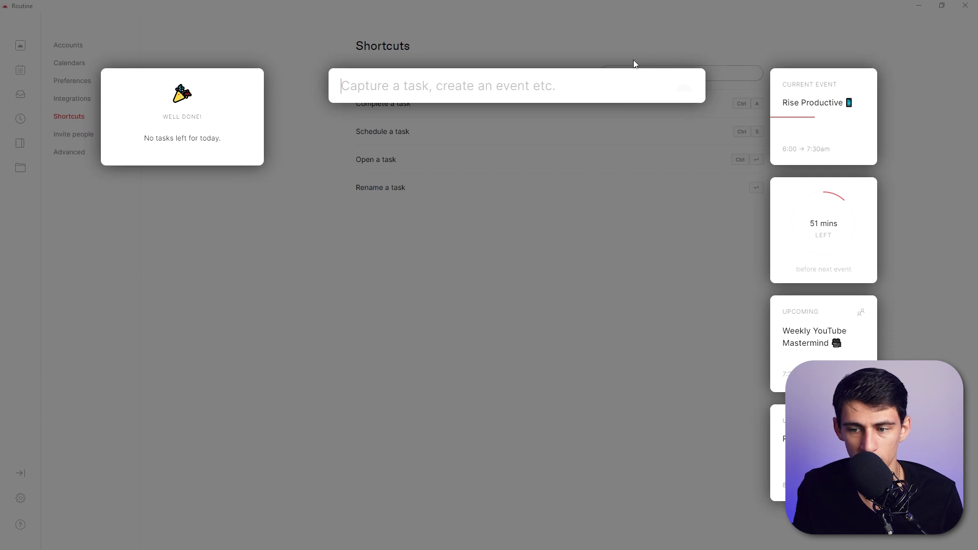
pyautogui.write('work on youtube')
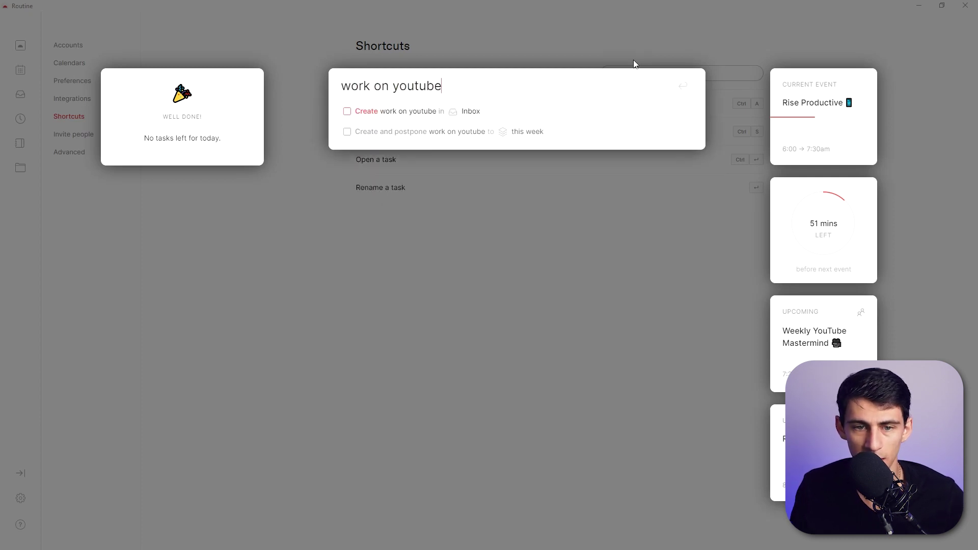
pyautogui.press('Down')
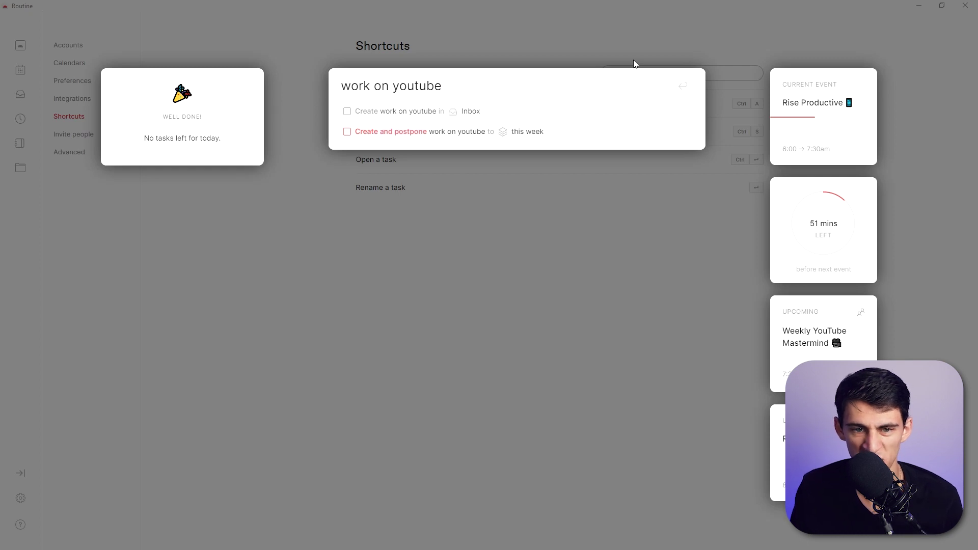
pyautogui.press('Up')
pyautogui.press('Return')
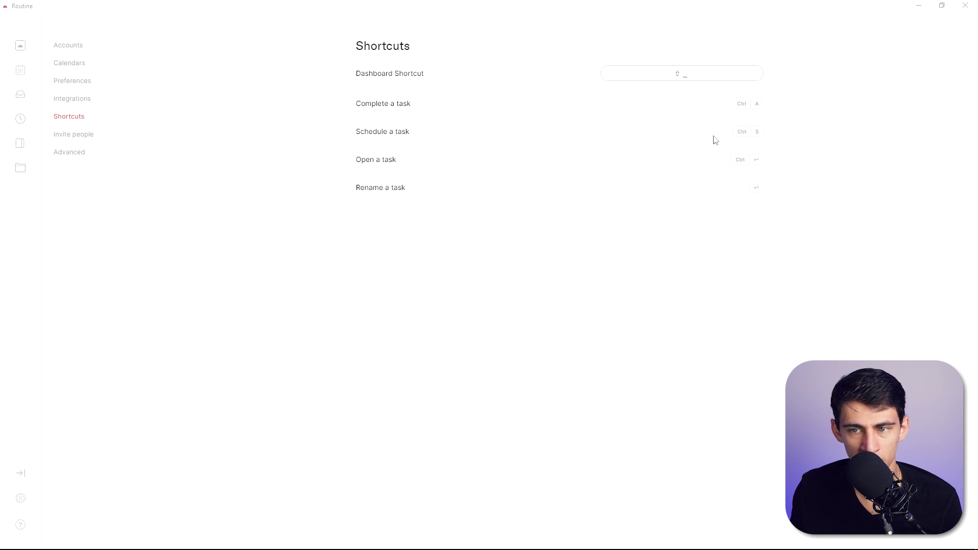
pyautogui.click(21, 93)
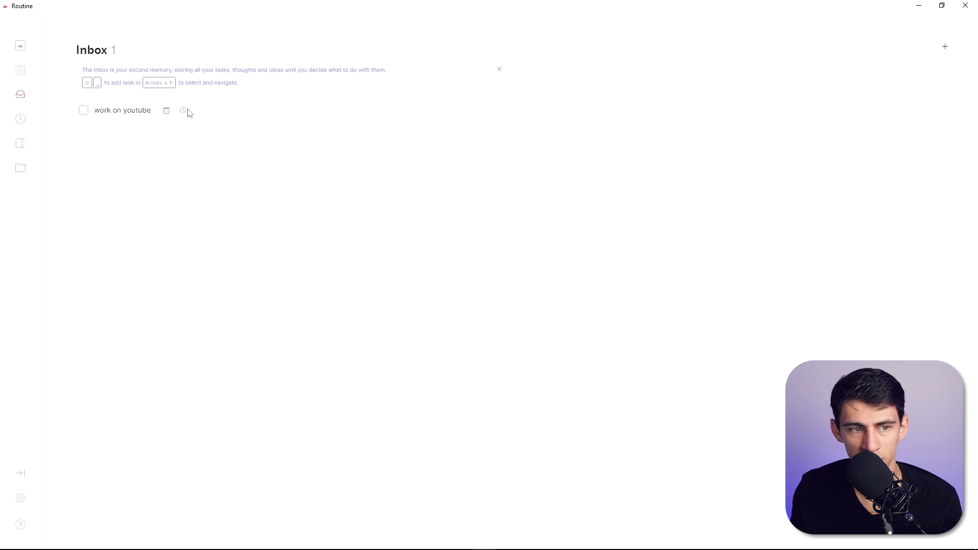
# From the weekly planner, capture the task "make some food" and postpone it to this week
pyautogui.click(20, 70)
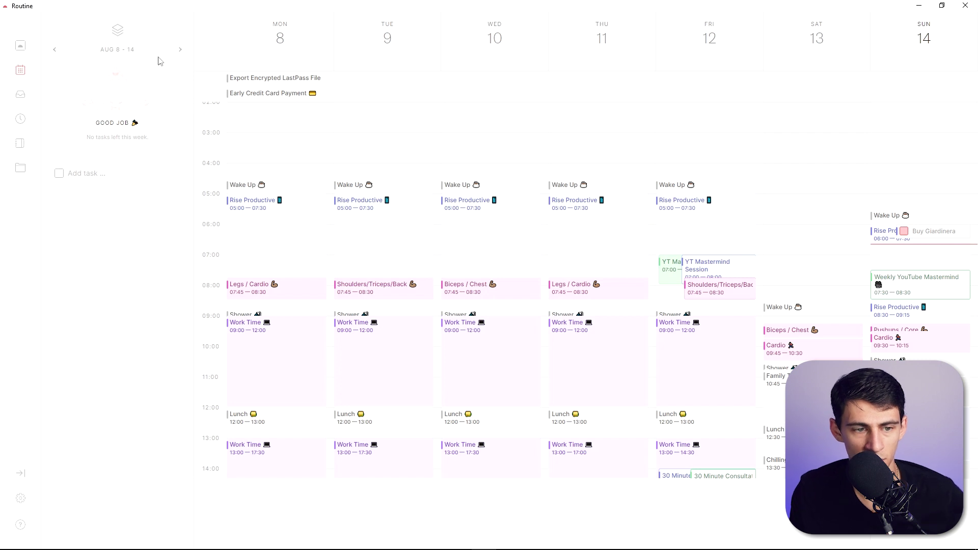
pyautogui.hotkey('ctrl', 'space')
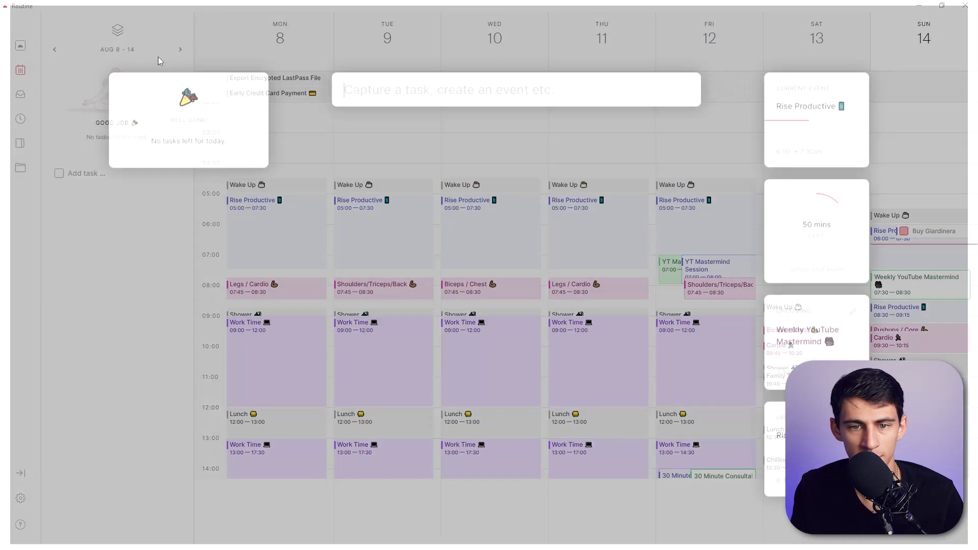
pyautogui.write('make some food')
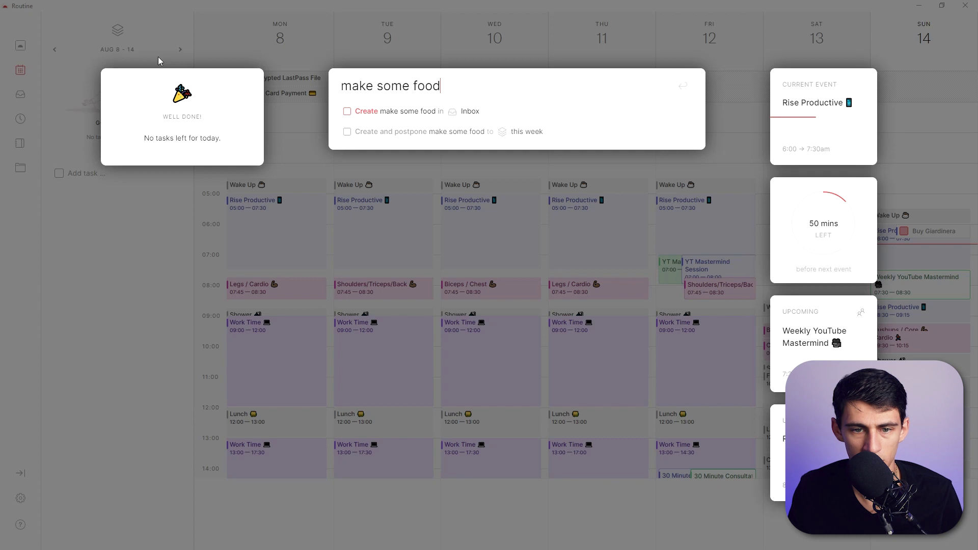
pyautogui.press('Down')
pyautogui.press('Return')
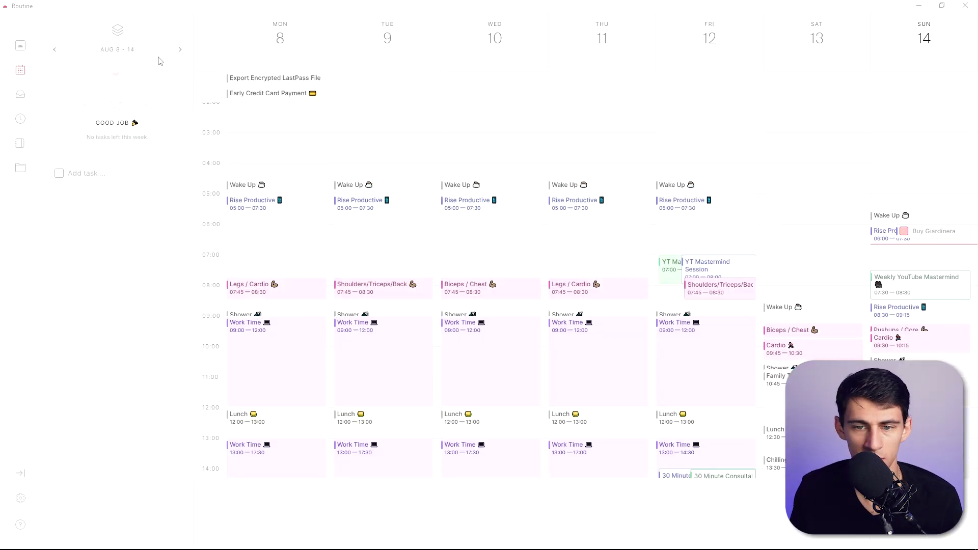
# Check the make some food task in the Aug 8 - 14 week and open its postpone options
pyautogui.click(179, 49)
pyautogui.click(57, 49)
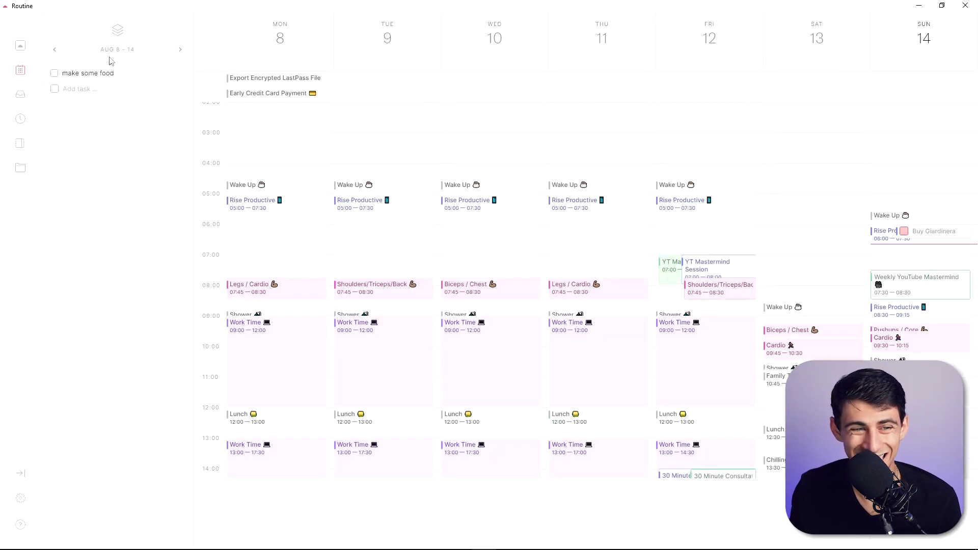
pyautogui.moveTo(140, 77)
pyautogui.click(141, 73)
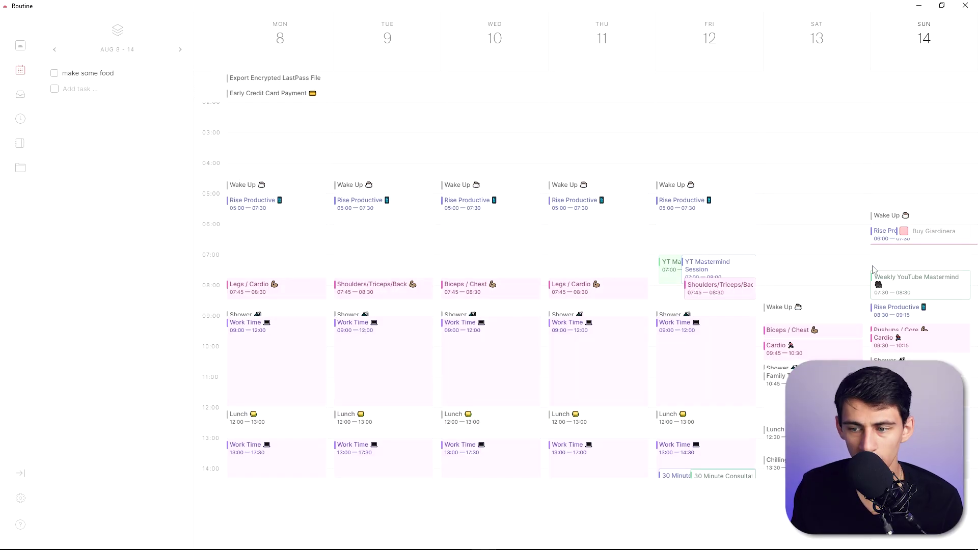
# Add the subtasks "task 1" and "task 2" to Buy Giardinera and move task 2 above task 1
pyautogui.click(924, 231)
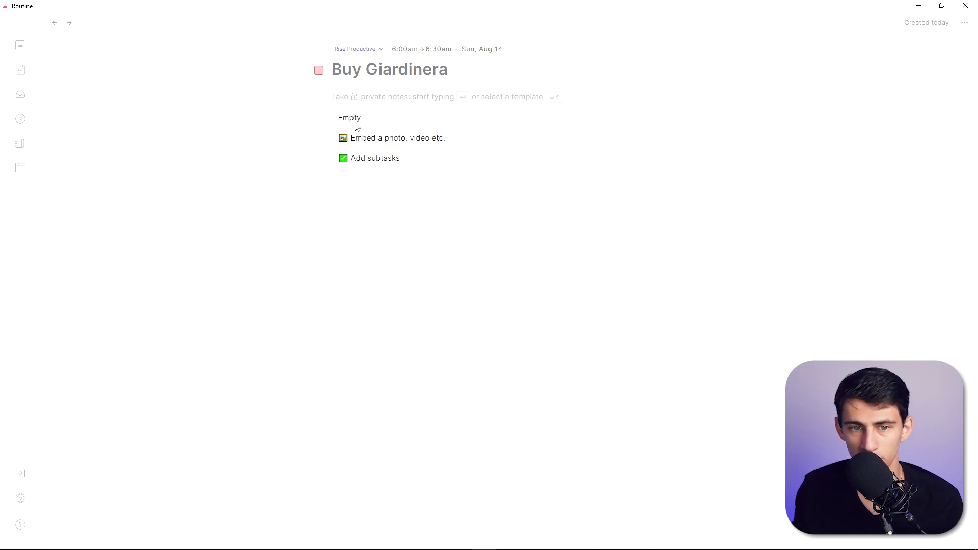
pyautogui.click(355, 161)
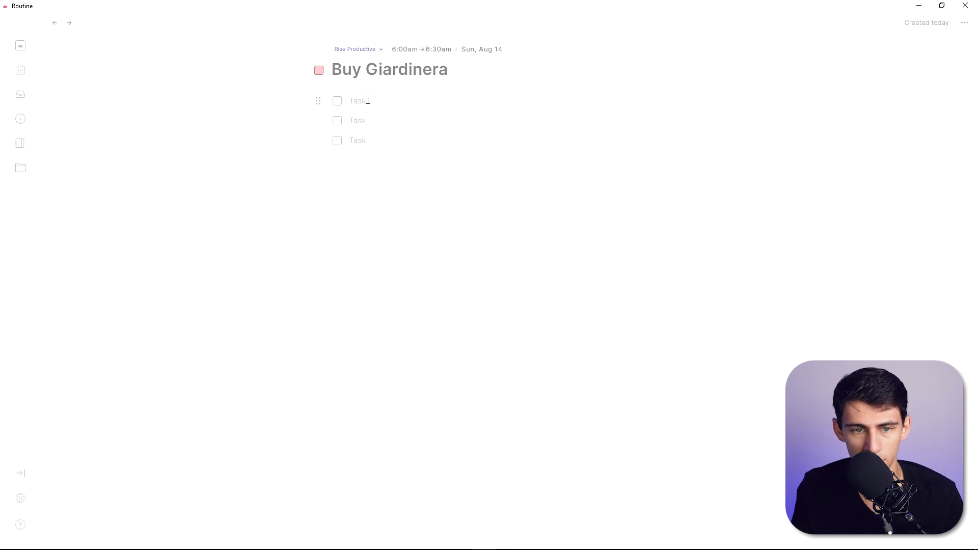
pyautogui.write('task 1')
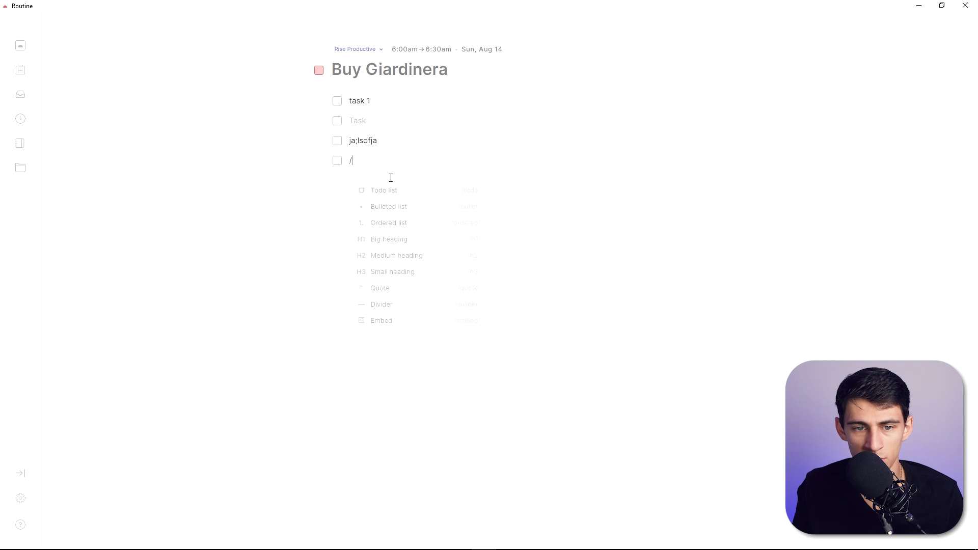
pyautogui.write('task')
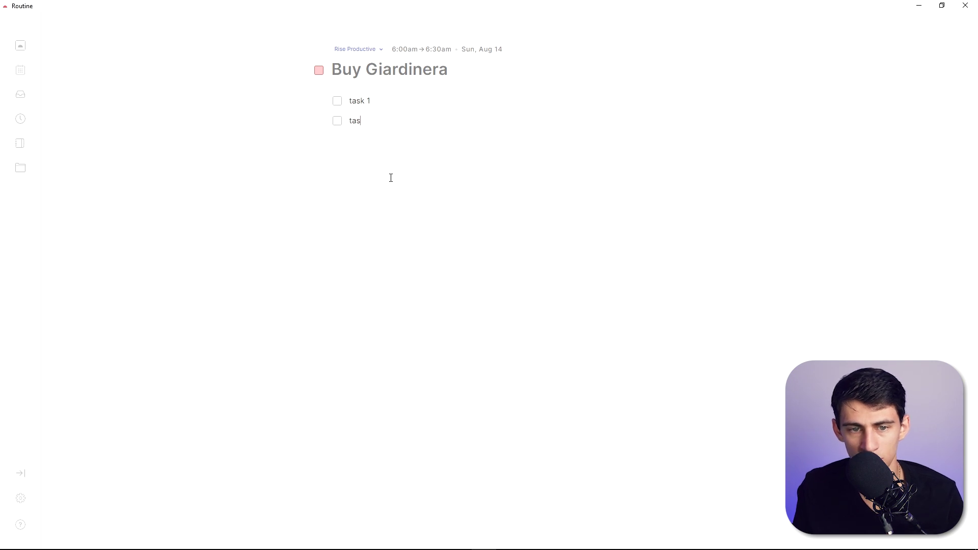
pyautogui.write('k 2')
pyautogui.click(337, 100)
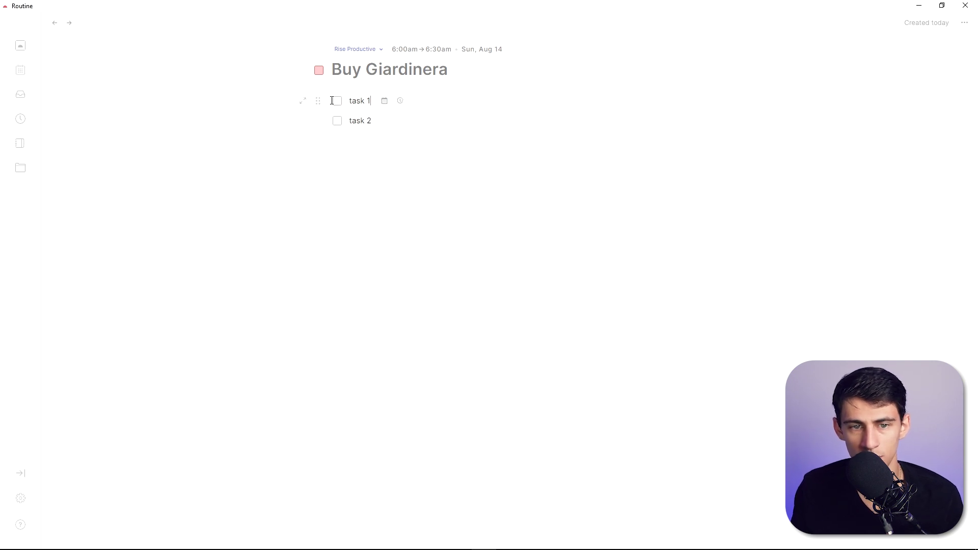
pyautogui.moveTo(318, 121); pyautogui.dragTo(319, 100)
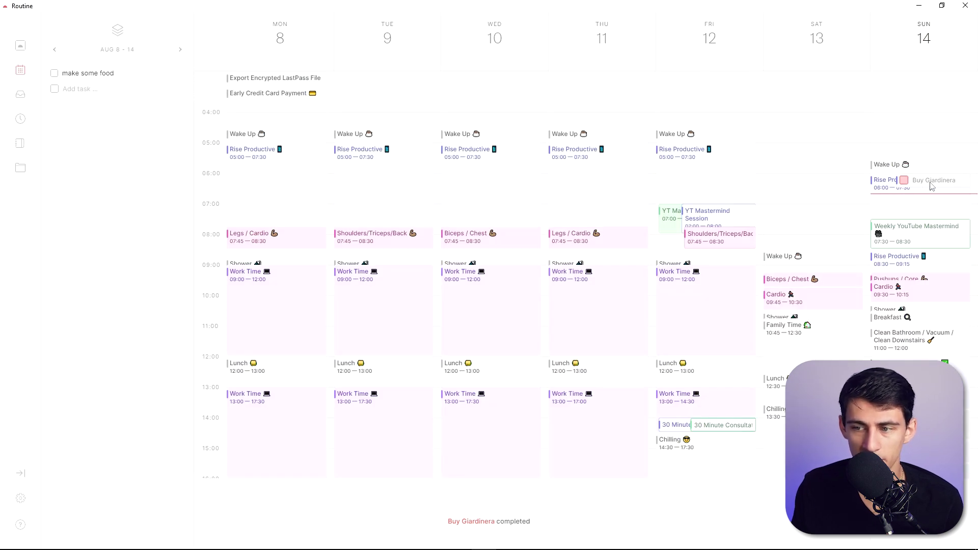
# From the Upcoming view, create the recurring task "call parents" for every Sunday
pyautogui.click(21, 118)
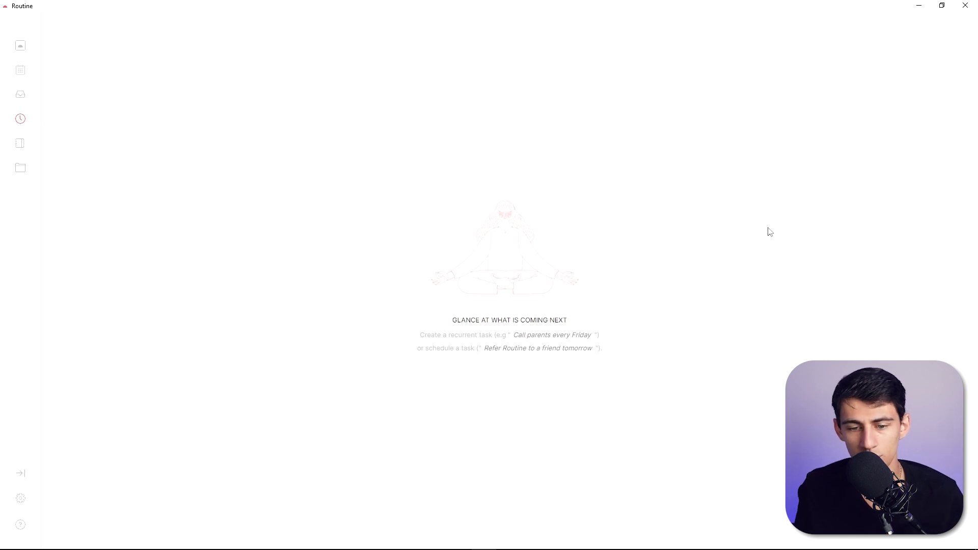
pyautogui.hotkey('ctrl', 'space')
pyautogui.write('ca')
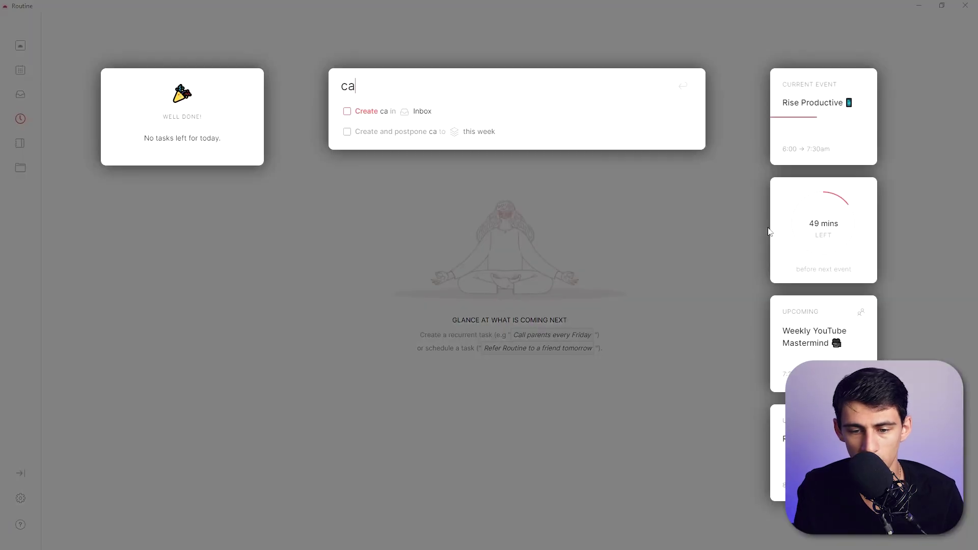
pyautogui.write('ll parents every friday')
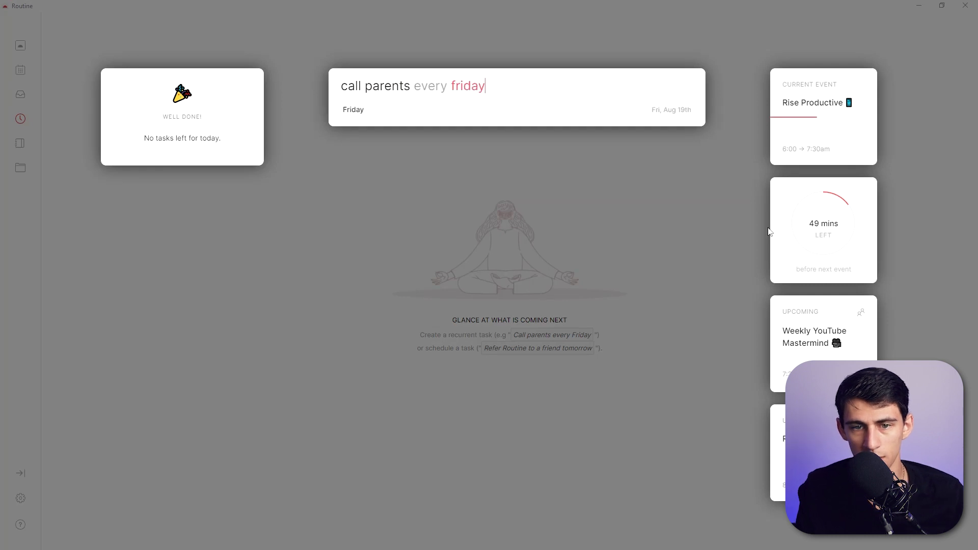
pyautogui.press('Return')
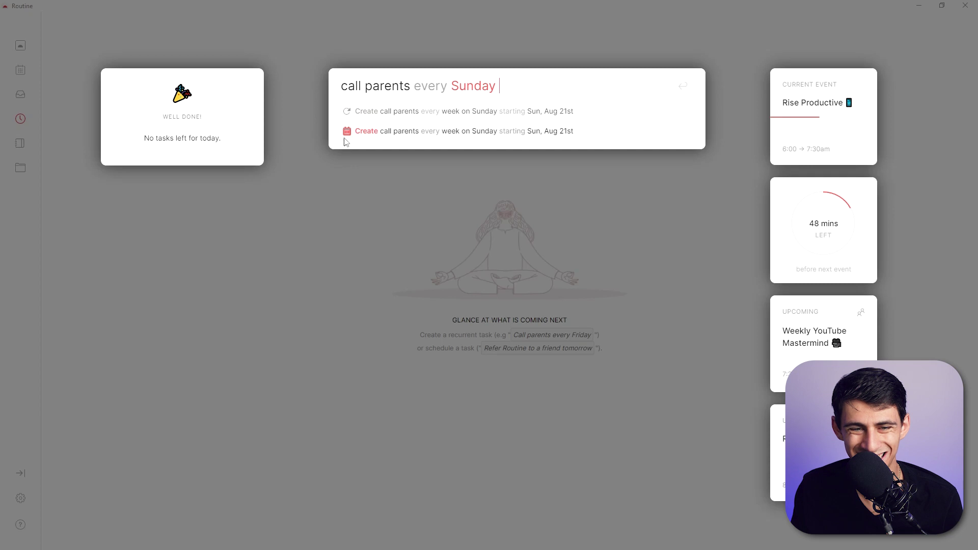
pyautogui.click(408, 113)
# In the Aug 15 - 21 planner week, move the call parents task onto Sunday 21's timeline and open the Journal
pyautogui.click(16, 73)
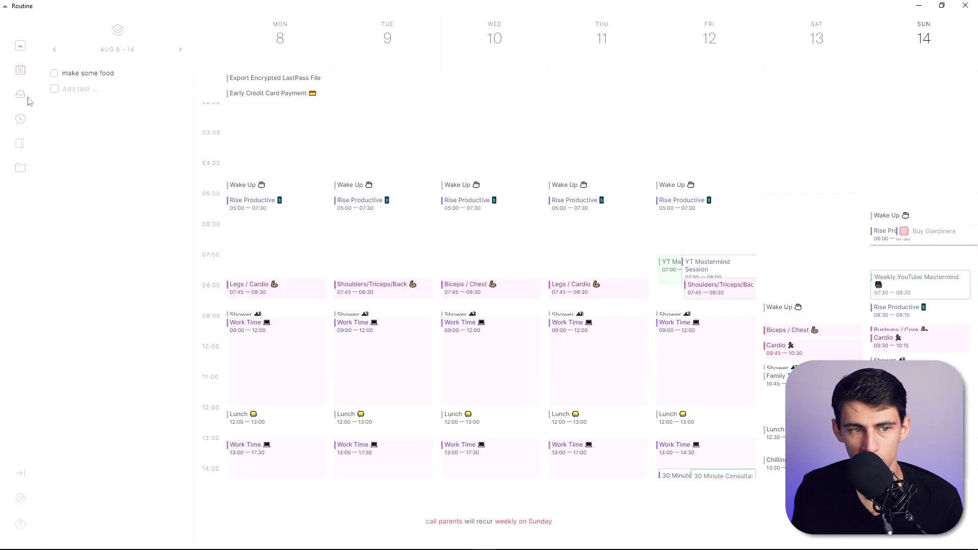
pyautogui.click(23, 96)
pyautogui.click(20, 72)
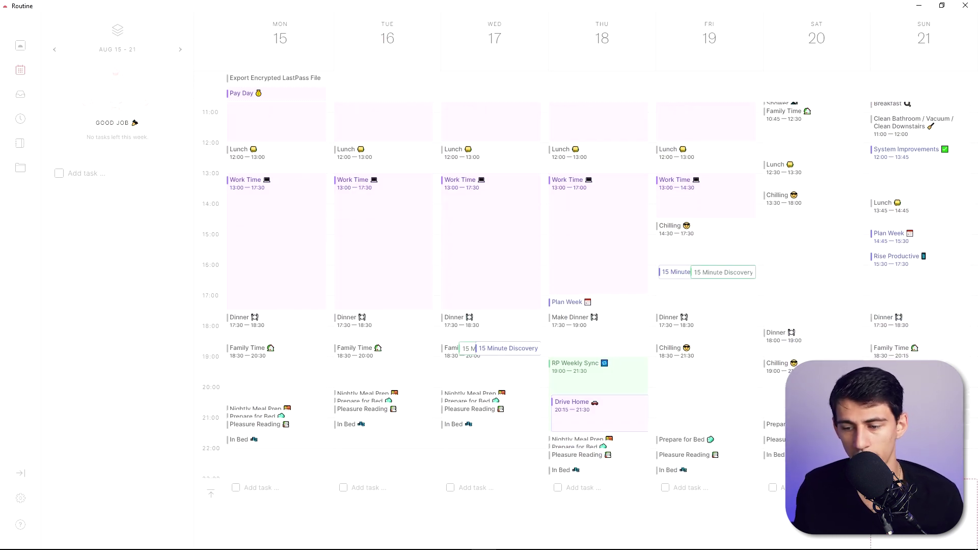
pyautogui.moveTo(907, 487); pyautogui.dragTo(911, 170)
pyautogui.click(20, 145)
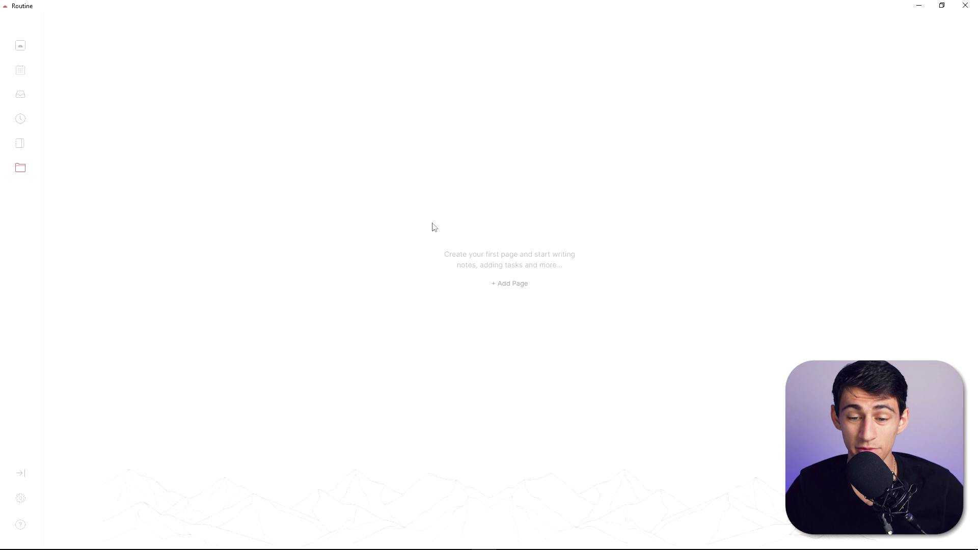
# Create a first page from the Goals template and title it "Example Goals"
pyautogui.click(507, 286)
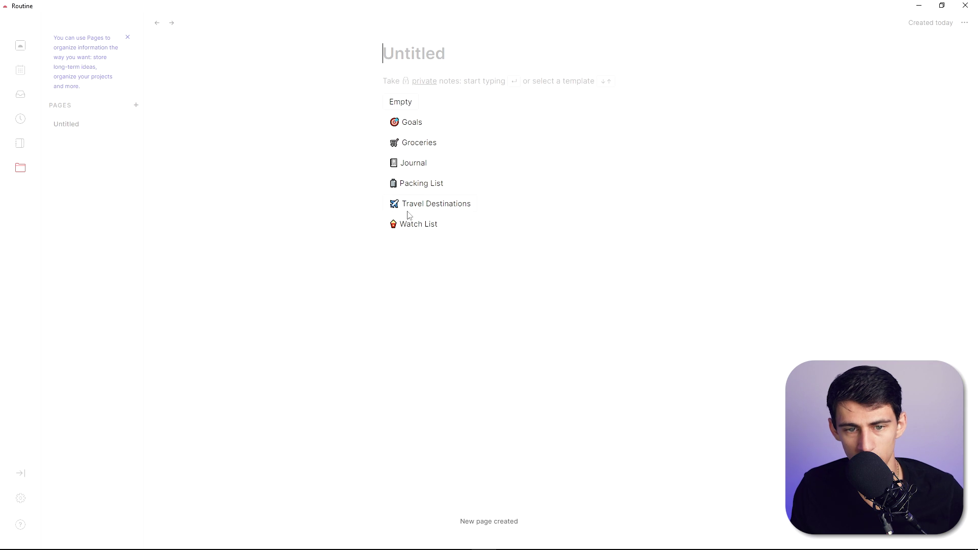
pyautogui.click(416, 125)
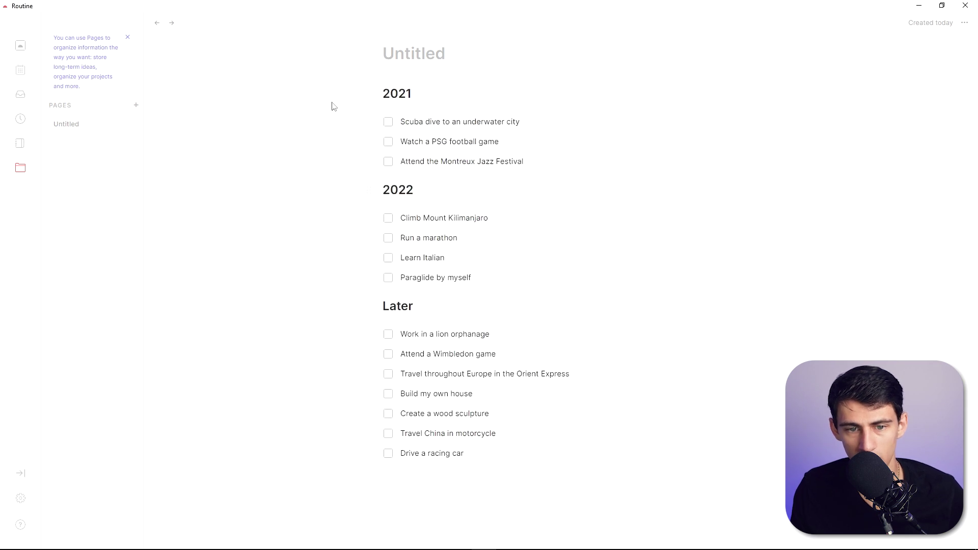
pyautogui.scroll(-1, 497, 143)
pyautogui.scroll(1, 447, 71)
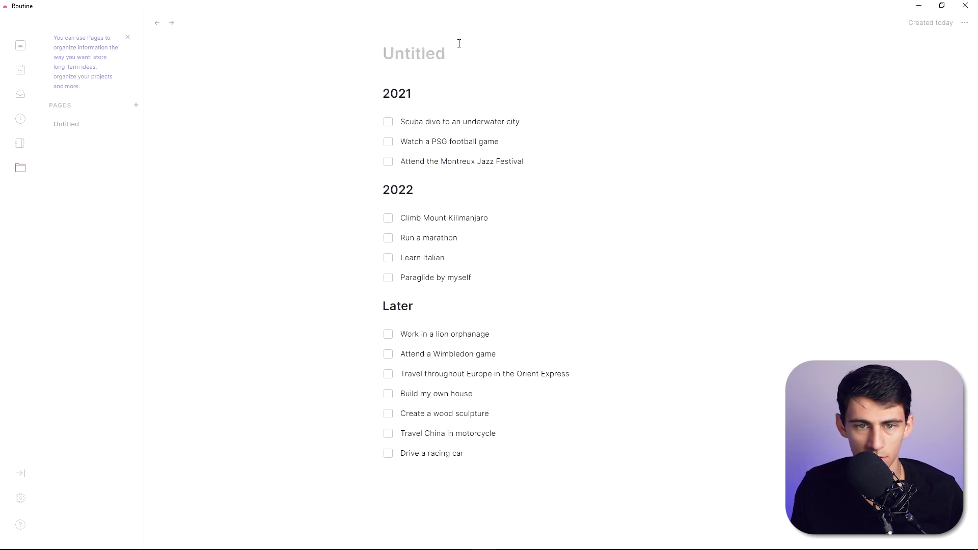
pyautogui.write('Example Goas')
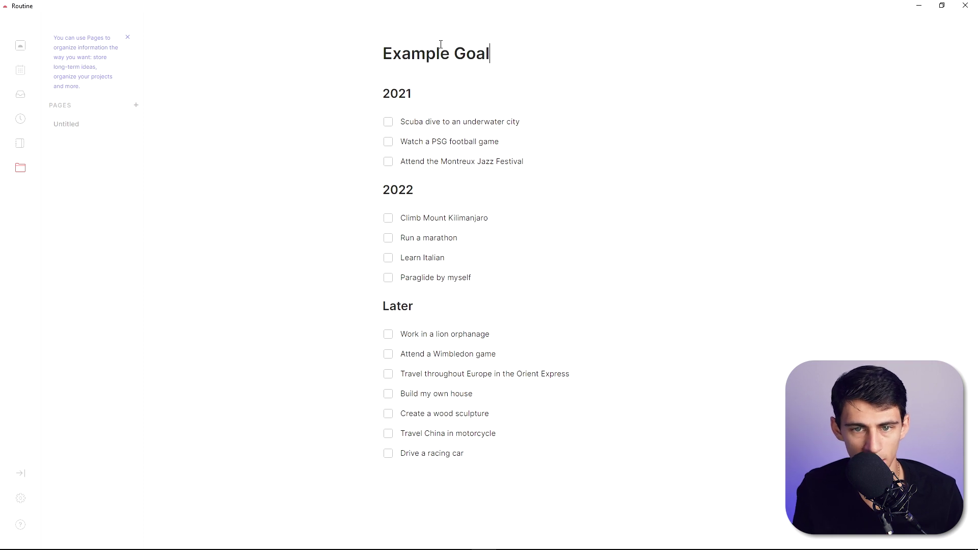
pyautogui.write('s')
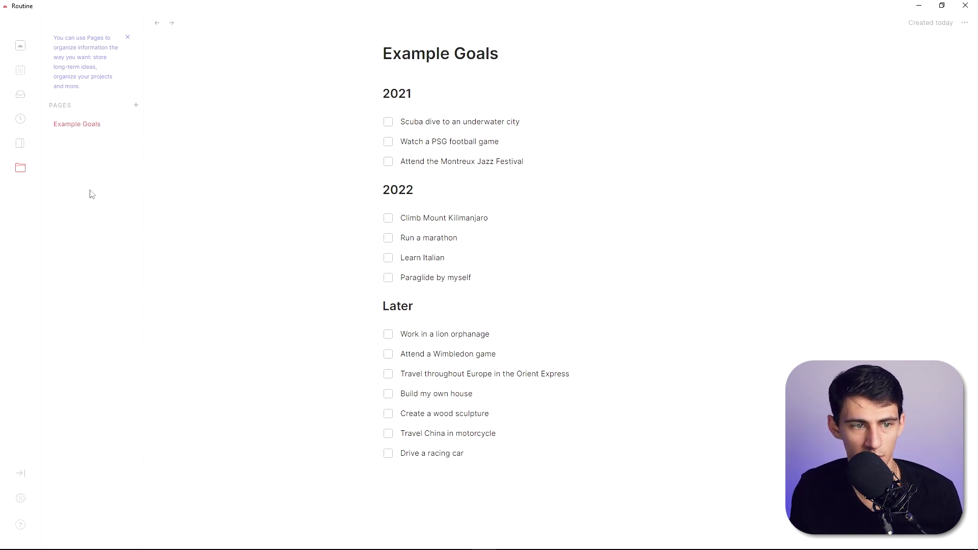
# Add a subpage titled "2022 Goals" under Example Goals using the Goals template, and view both pages
pyautogui.click(131, 126)
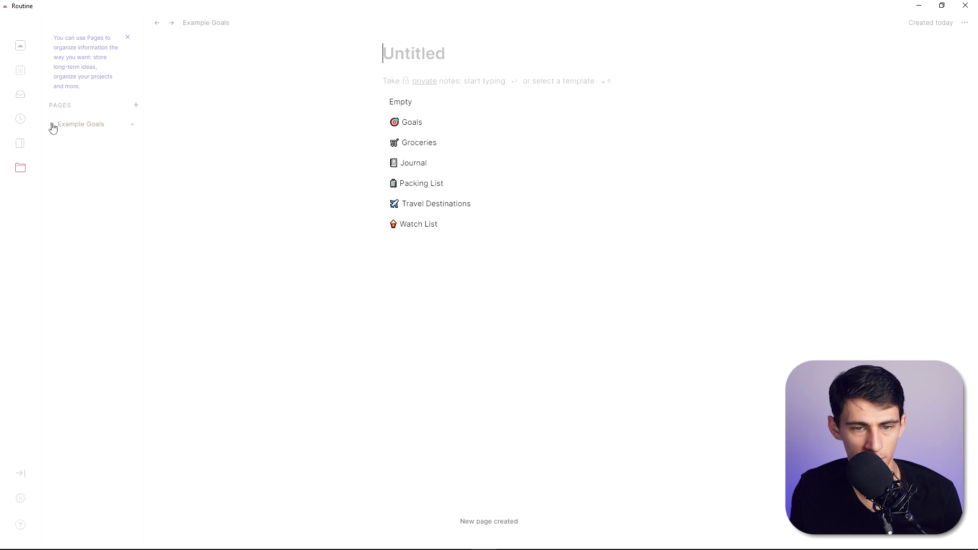
pyautogui.write('2022')
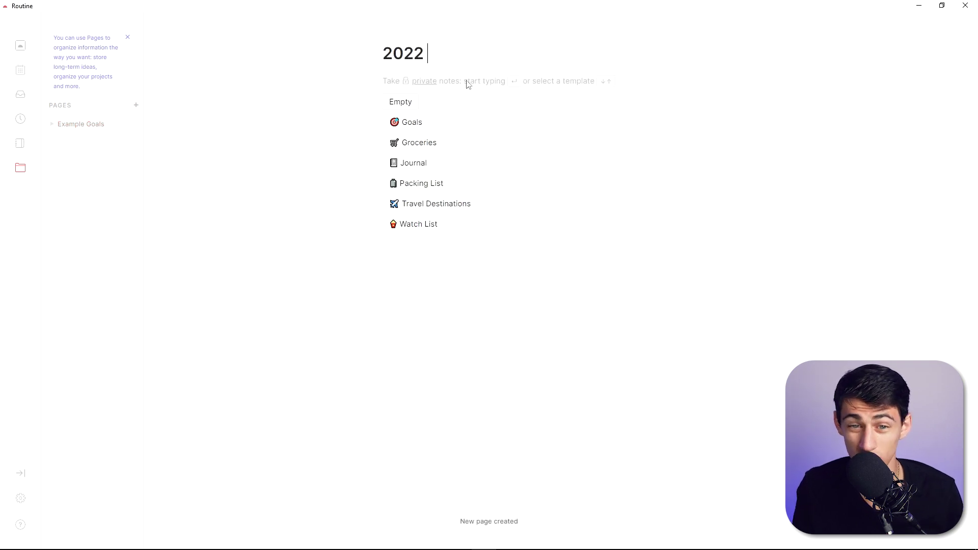
pyautogui.write(' Goals')
pyautogui.click(413, 124)
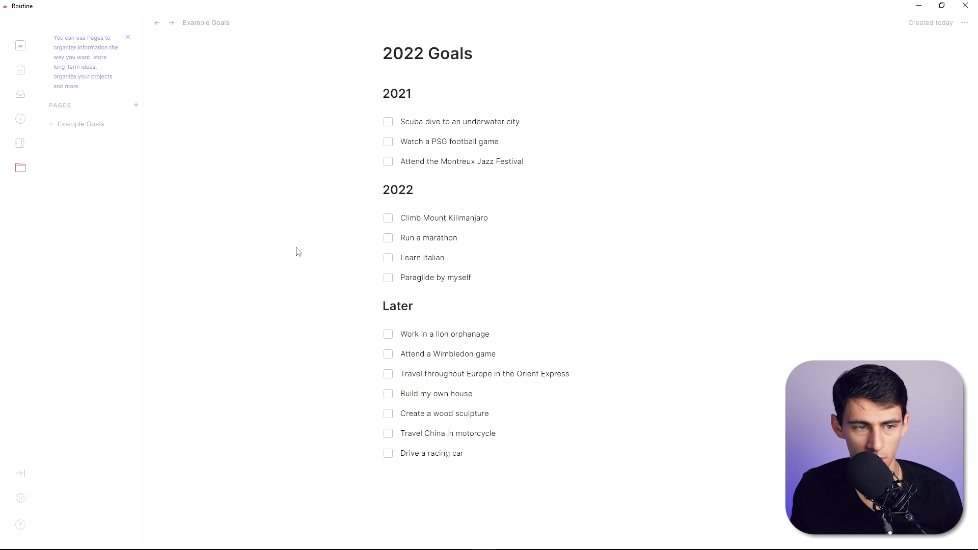
pyautogui.click(53, 126)
pyautogui.click(86, 124)
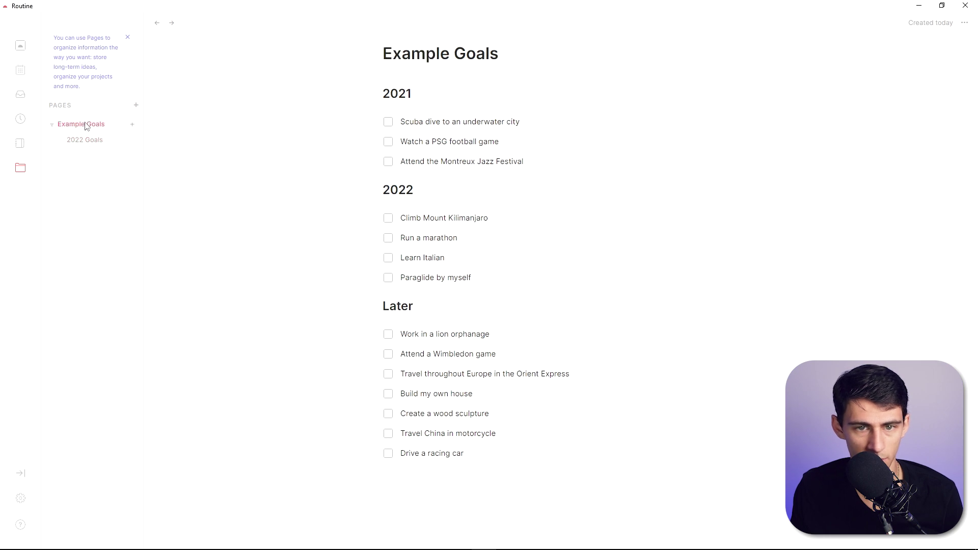
pyautogui.click(88, 141)
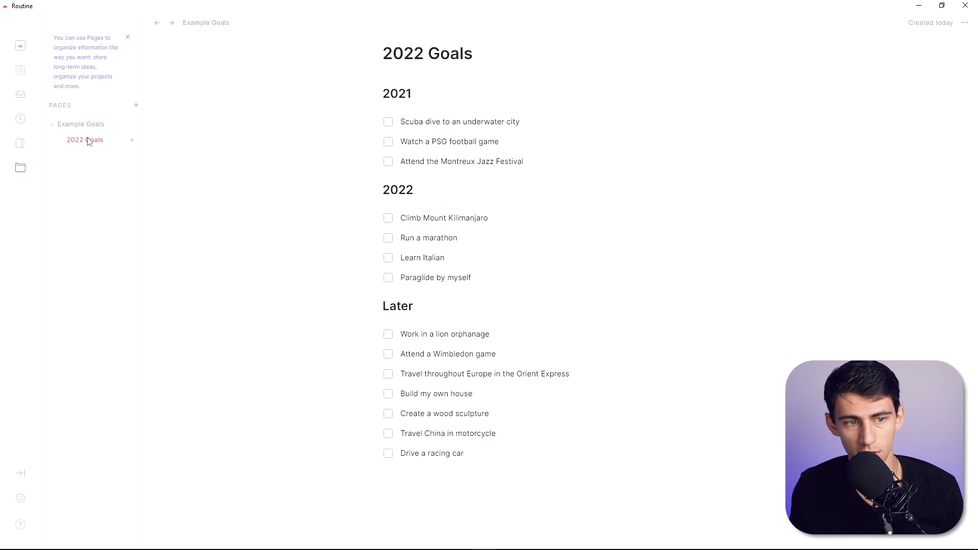
# Add a subpage from the Packing List template under 2022 Goals and expand 2022 Goals in the page tree
pyautogui.click(133, 141)
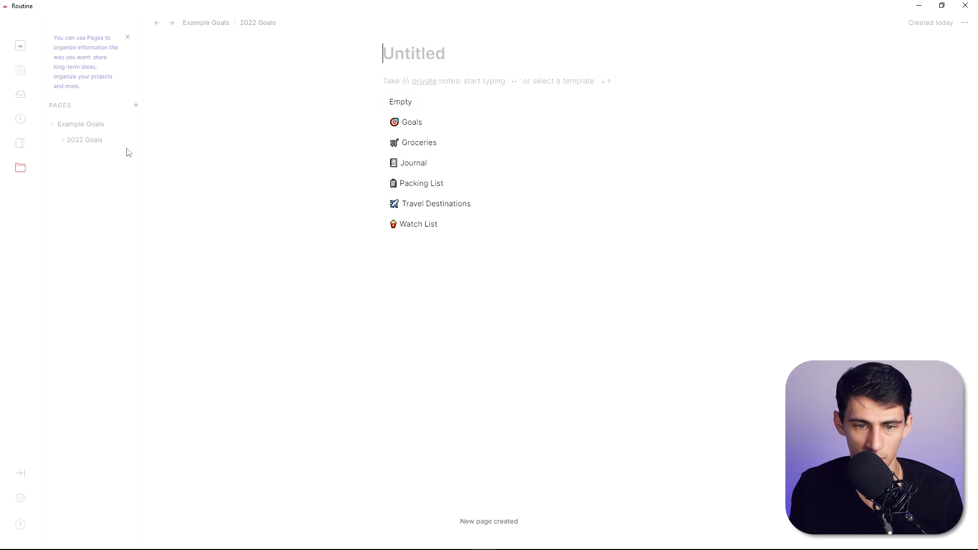
pyautogui.click(431, 186)
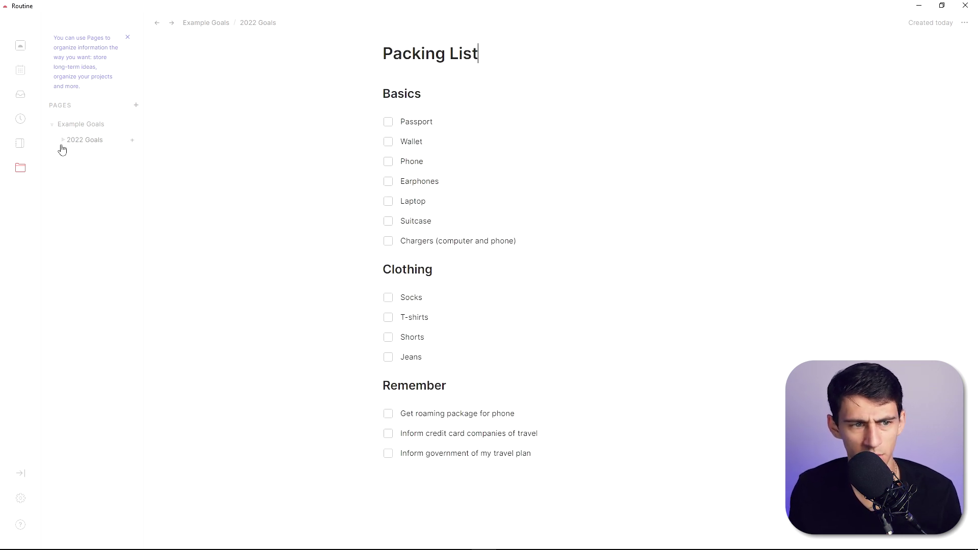
pyautogui.click(62, 146)
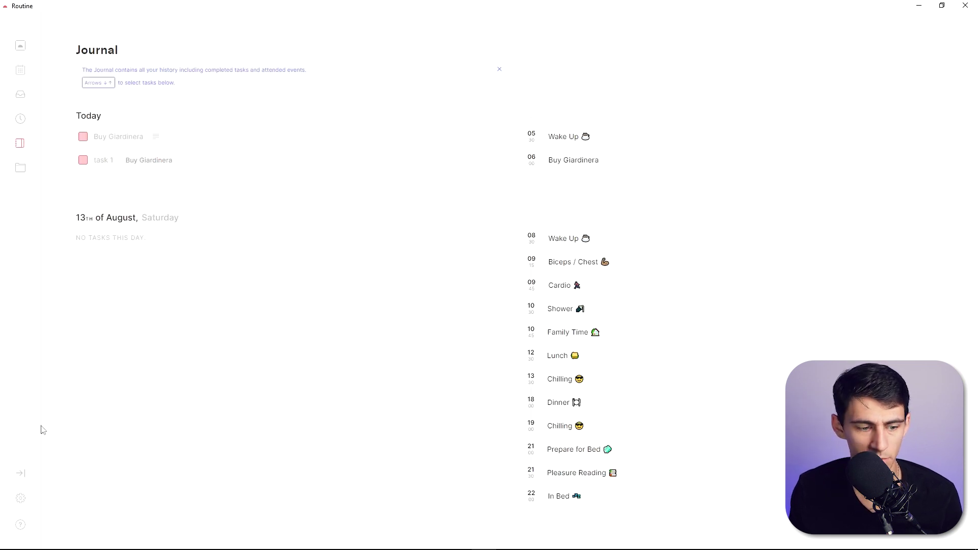
# Expand the sidebar to show its section names and open the Inbox
pyautogui.click(25, 473)
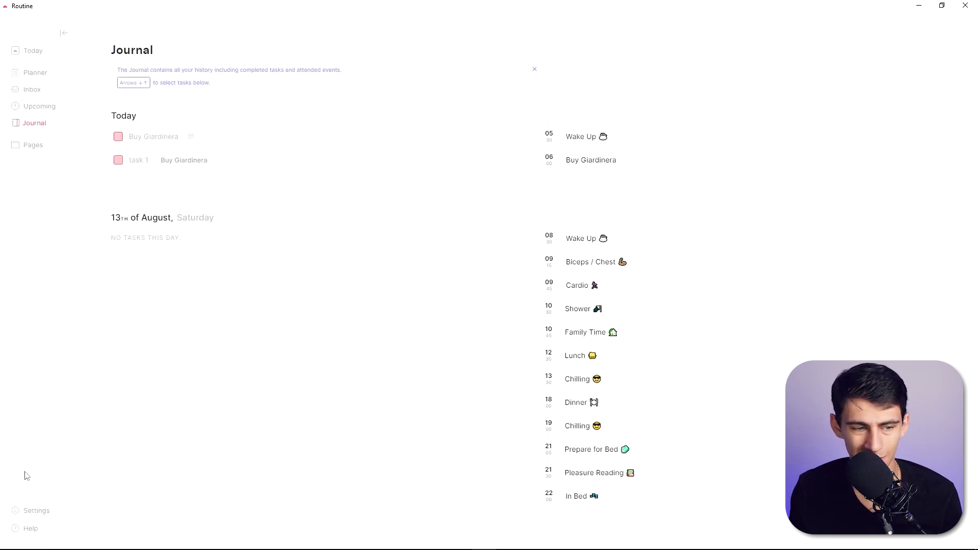
pyautogui.click(31, 89)
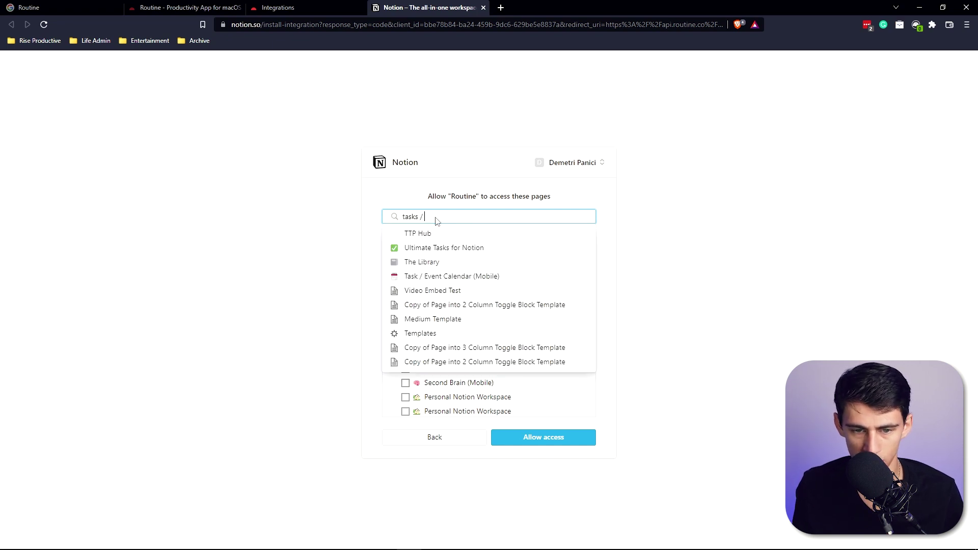
# In Notion's authorization page, look up "tasks / events" by name and pasted link, and allow Routine access with Tasks / Events selected
pyautogui.write('/ events')
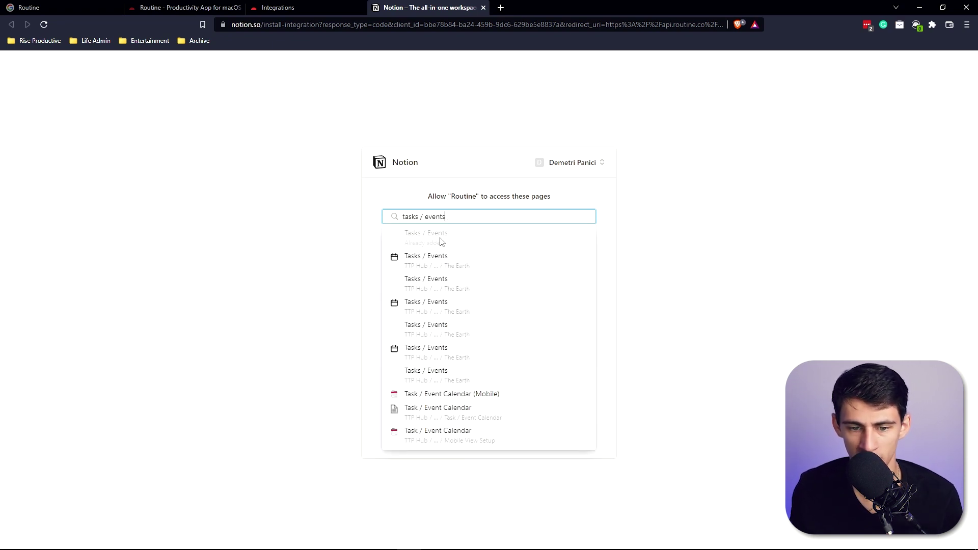
pyautogui.click(439, 243)
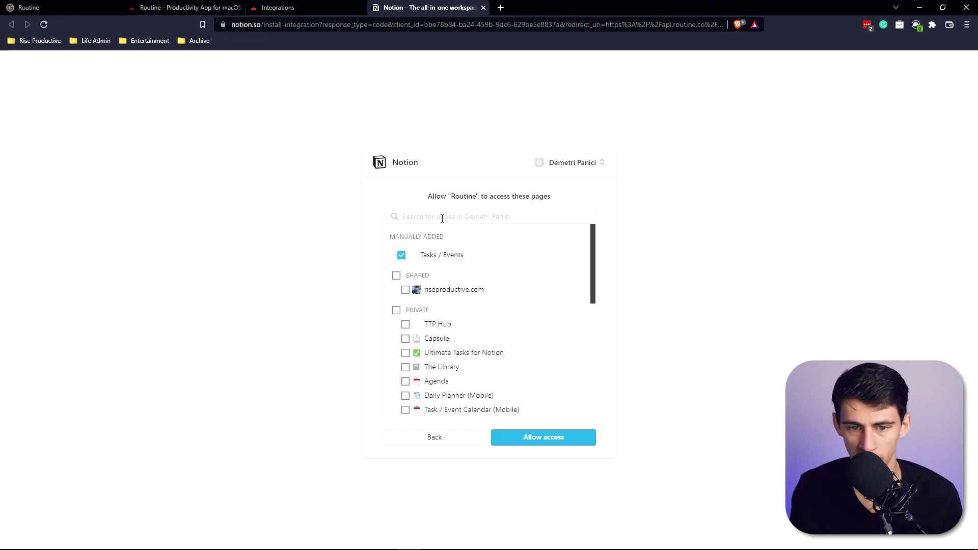
pyautogui.click(492, 217)
pyautogui.hotkey('ctrl', 'v')
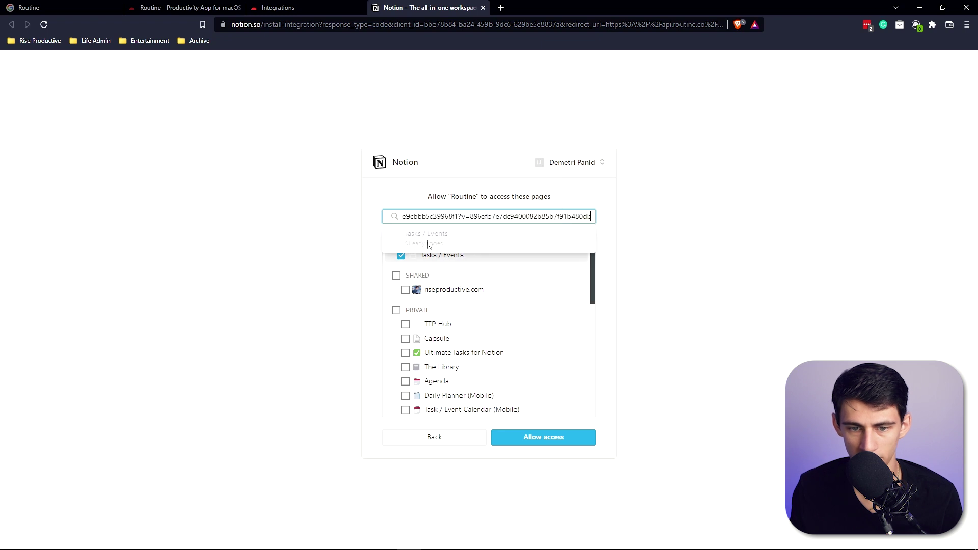
pyautogui.click(286, 253)
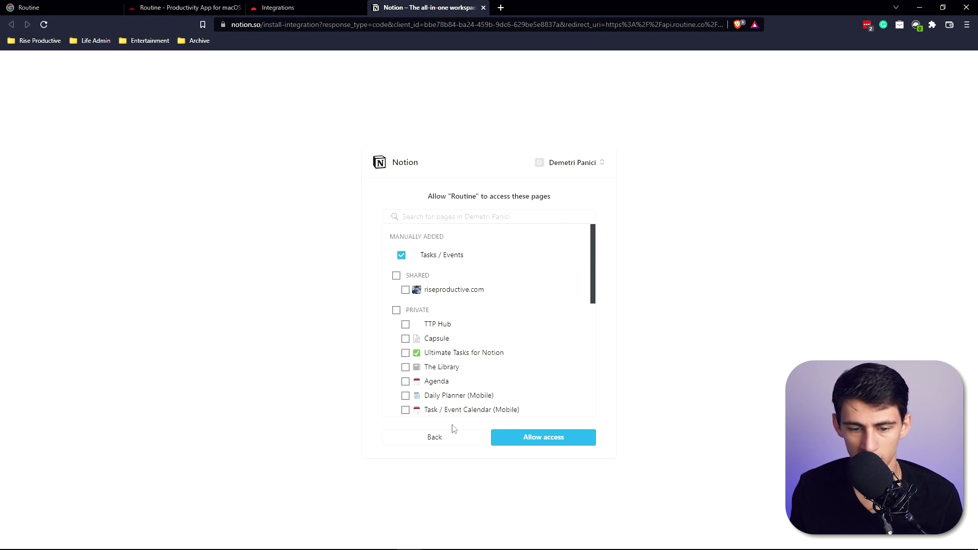
pyautogui.click(503, 438)
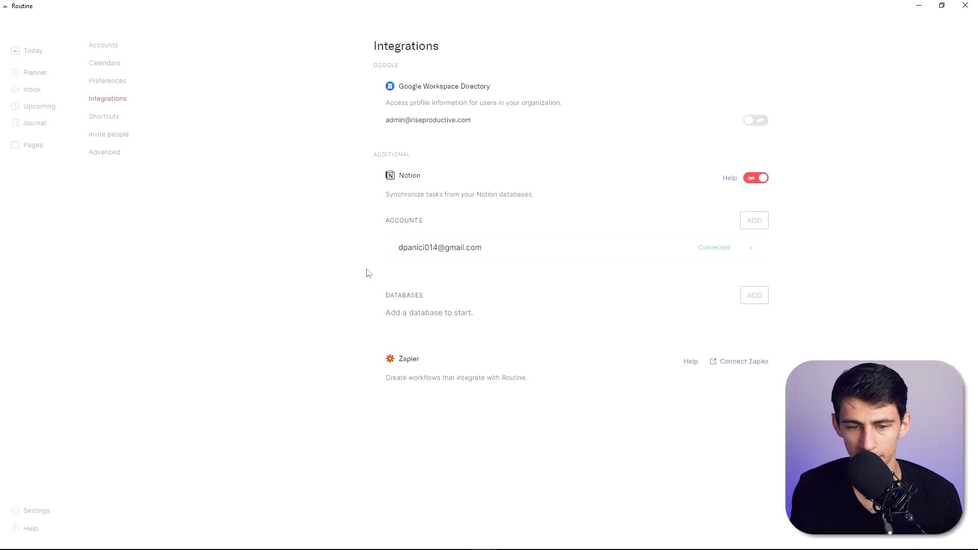
# Try to add the Notion database Tasks / Events to the integration with Status as its status property
pyautogui.click(754, 296)
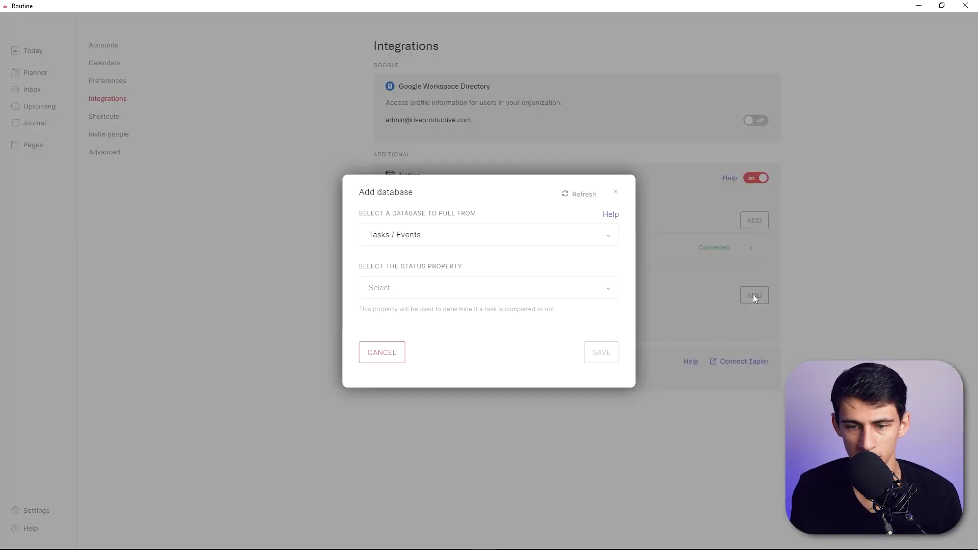
pyautogui.click(396, 291)
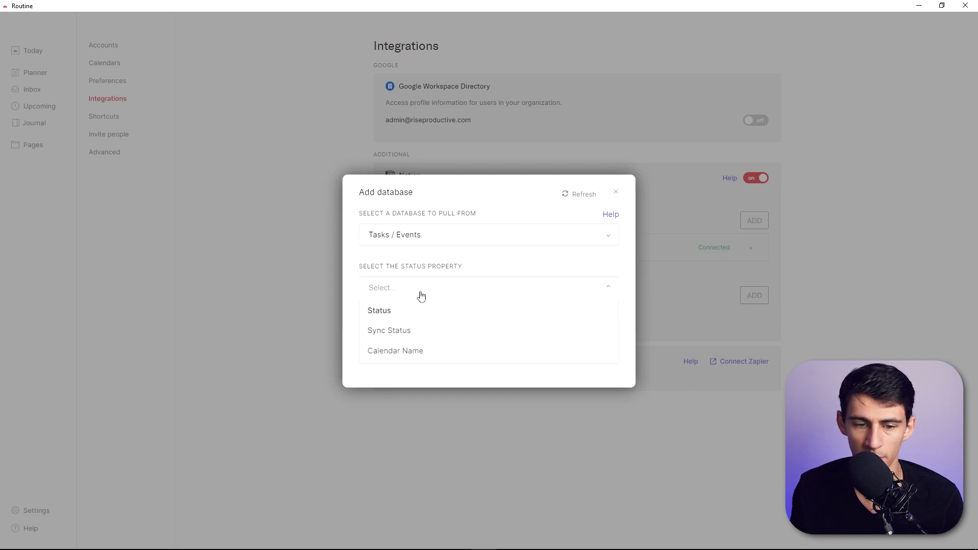
pyautogui.click(396, 312)
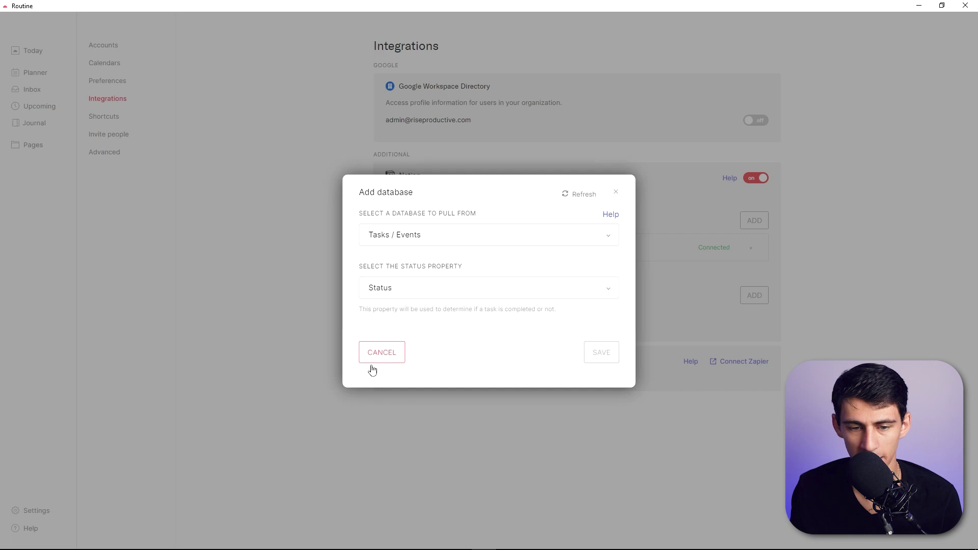
pyautogui.click(594, 360)
# Turn on Dark Mode in the preferences and open the Advanced settings
pyautogui.click(118, 81)
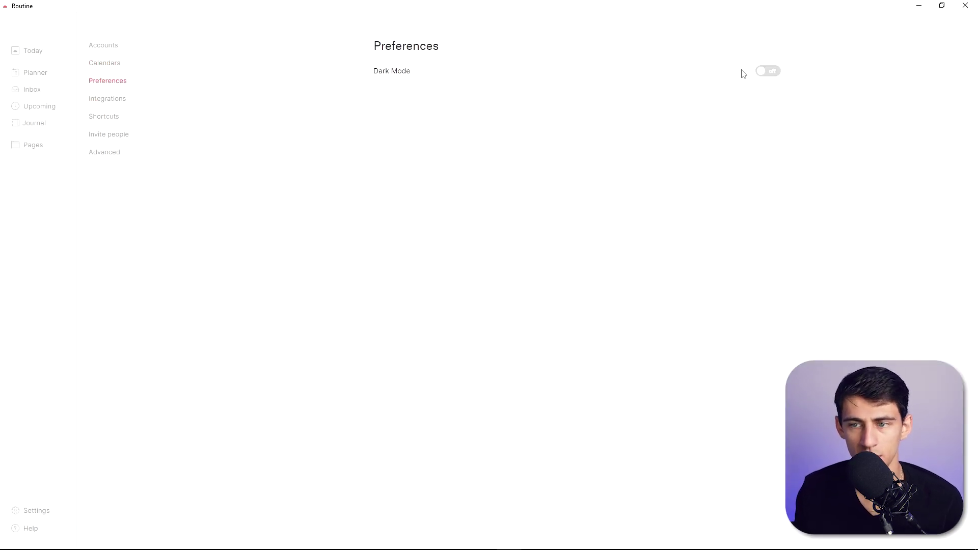
pyautogui.click(767, 71)
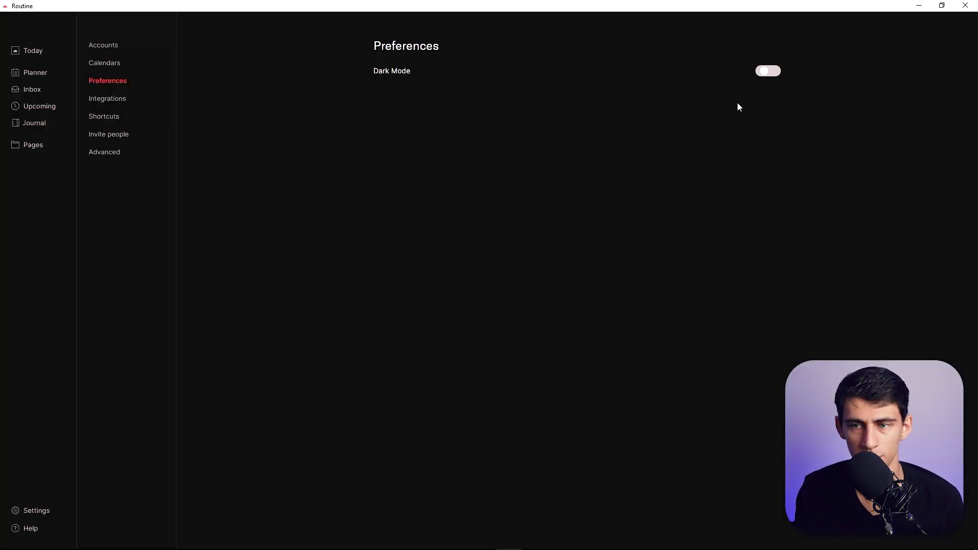
pyautogui.click(118, 152)
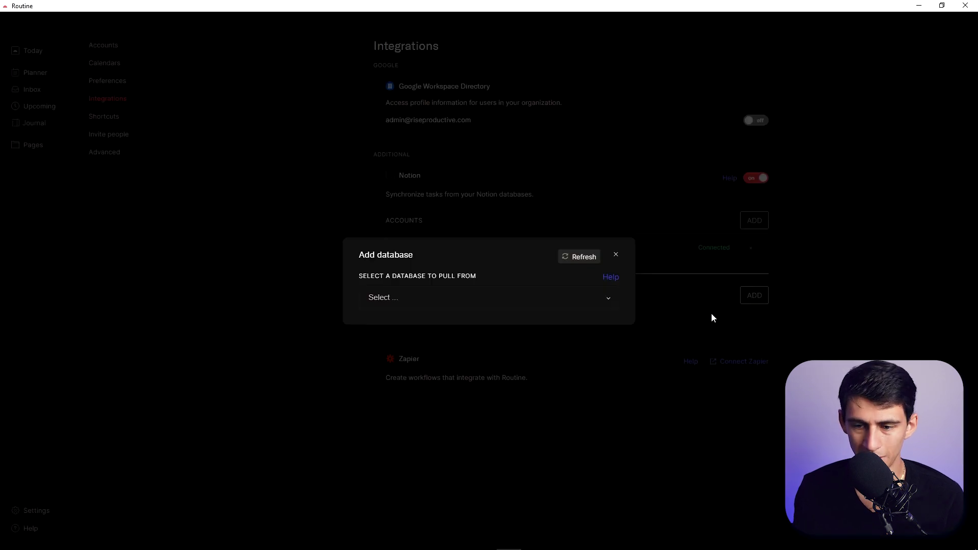
# Choose the Tasks / Events database and its Status property again for the Notion integration, and close the dialog without saving
pyautogui.click(492, 300)
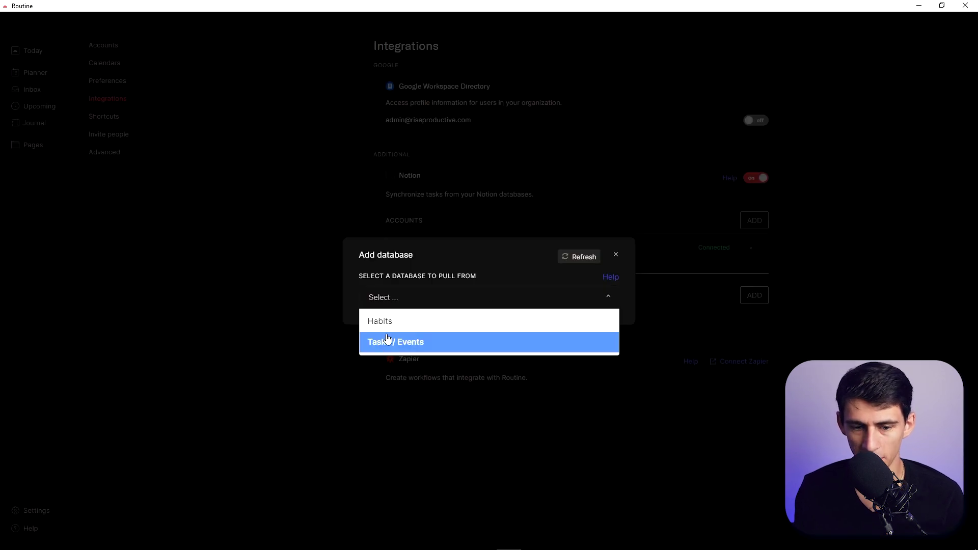
pyautogui.click(435, 343)
pyautogui.click(410, 288)
pyautogui.click(399, 312)
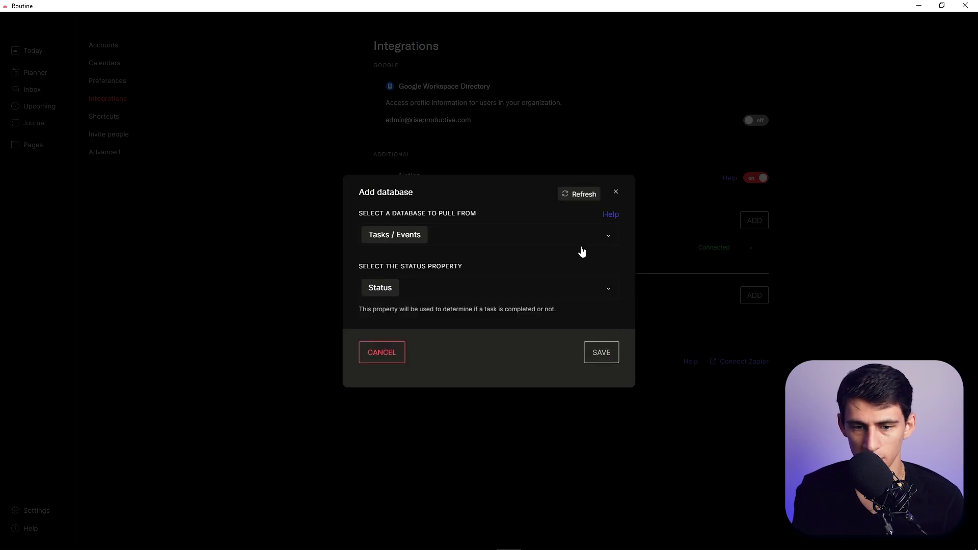
pyautogui.click(616, 192)
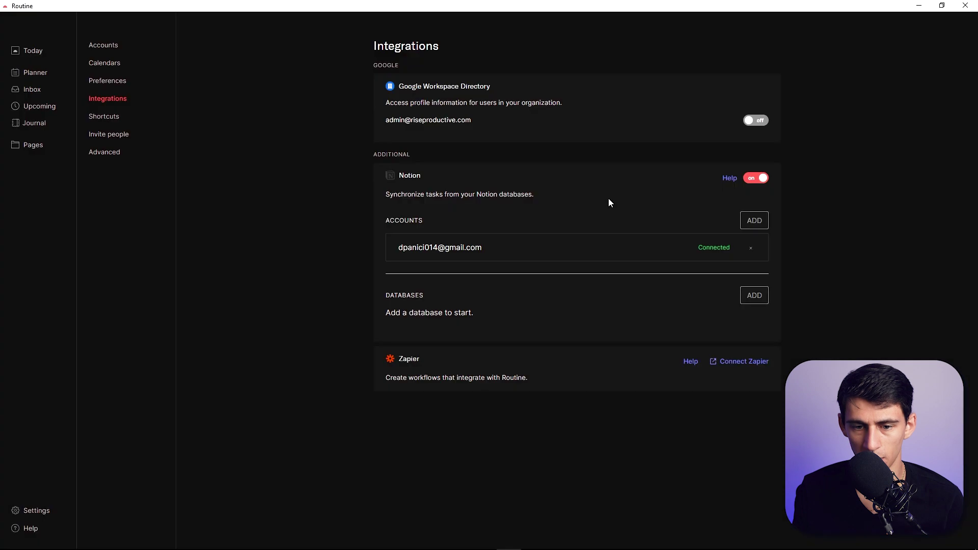
# Add the Notion database Habits to the integration with Status as its status property and save it
pyautogui.click(754, 295)
pyautogui.click(448, 298)
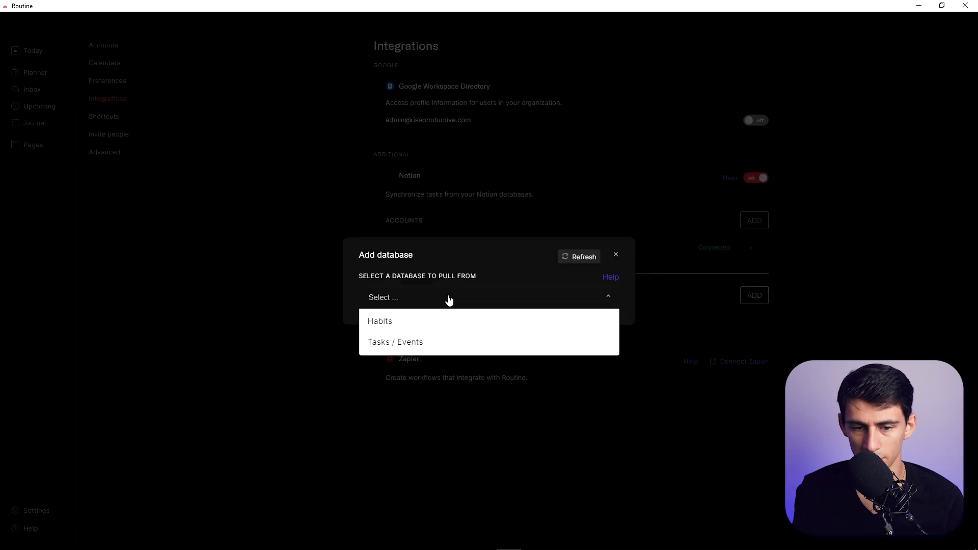
pyautogui.click(380, 325)
pyautogui.click(611, 351)
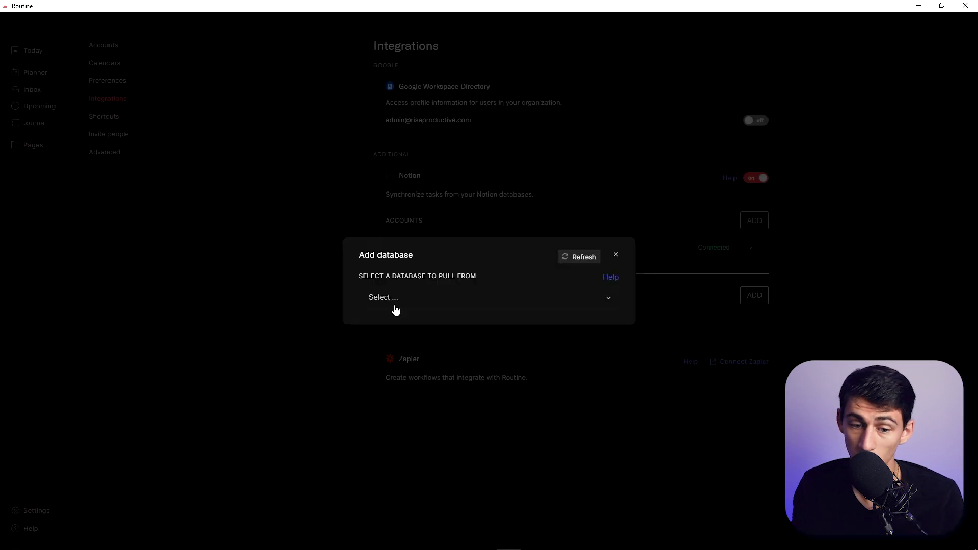
pyautogui.click(395, 302)
pyautogui.click(393, 321)
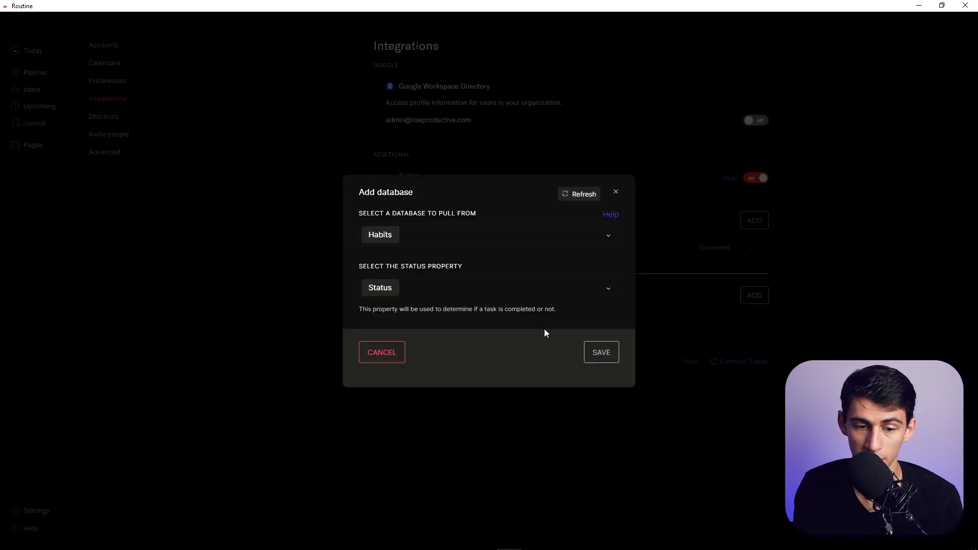
pyautogui.click(599, 351)
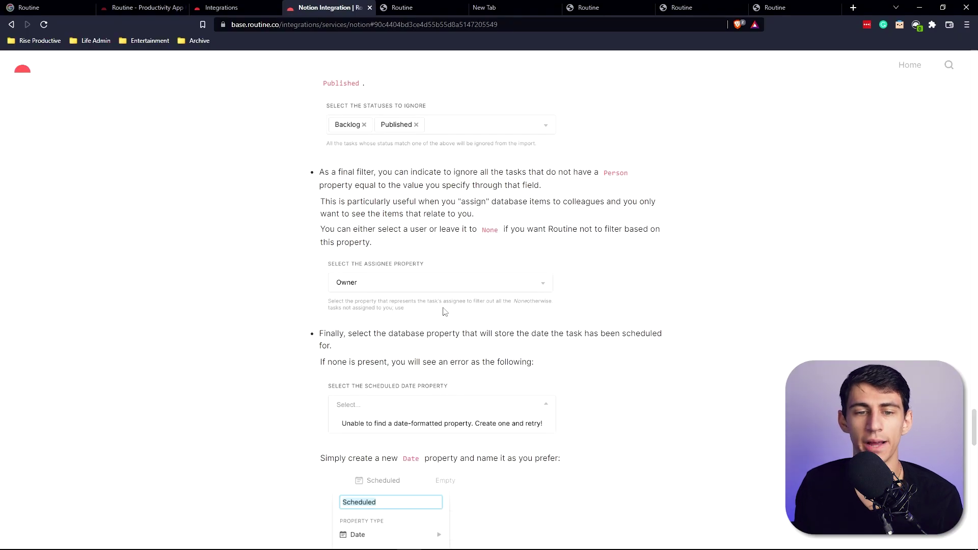
# Switch to the browser's Notion Integration help page and review its instructions for the database status, assignee and scheduled date properties
pyautogui.scroll(20, 445, 336)
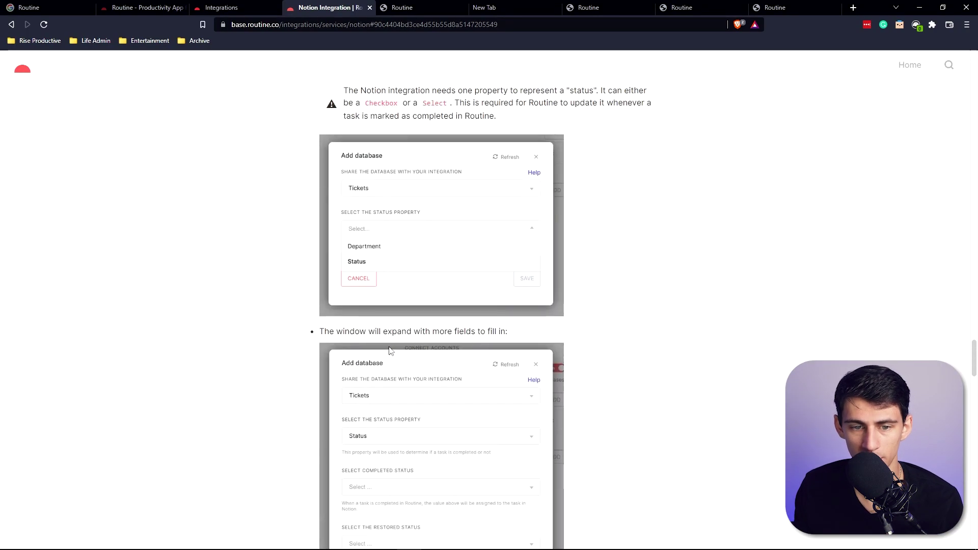
pyautogui.scroll(-15, 92, 267)
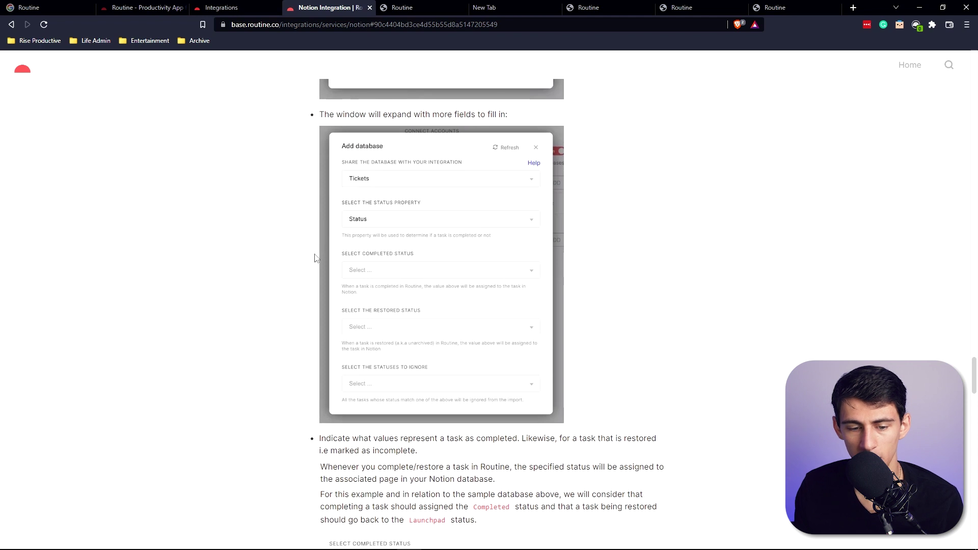
pyautogui.scroll(-8, 309, 273)
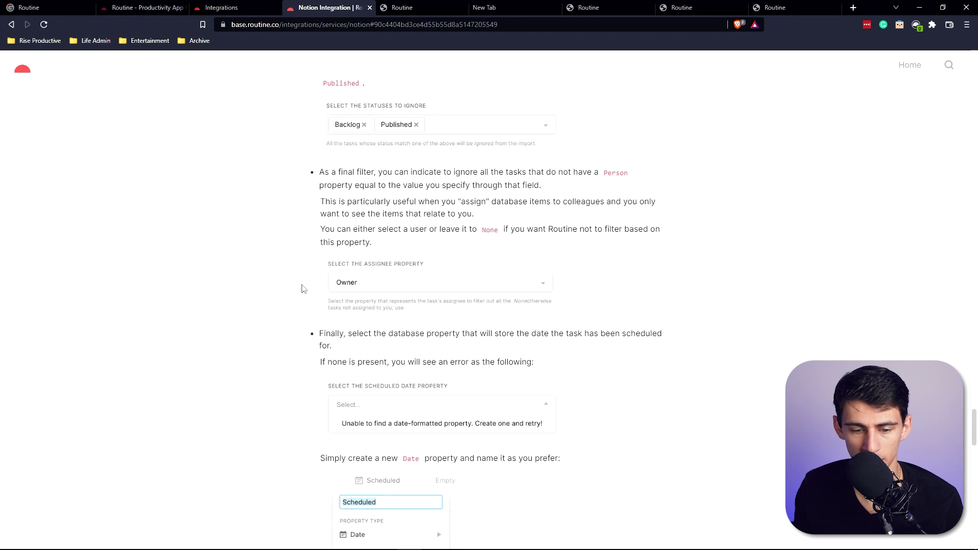
pyautogui.scroll(-9, 423, 310)
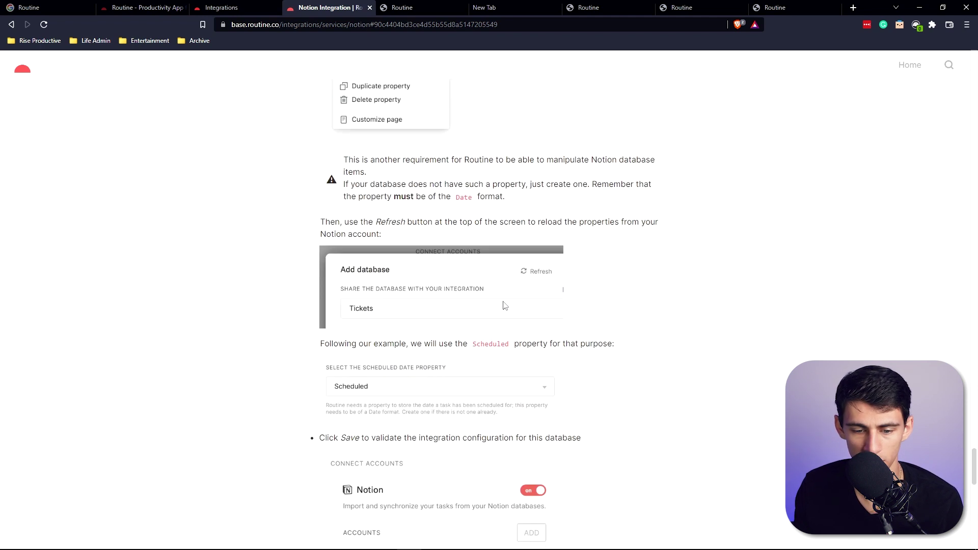
pyautogui.scroll(-8, 329, 305)
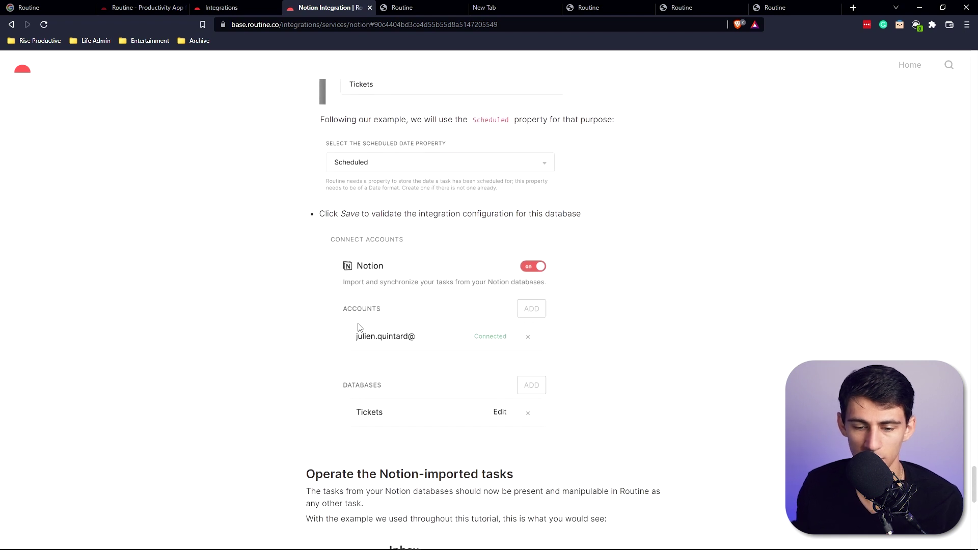